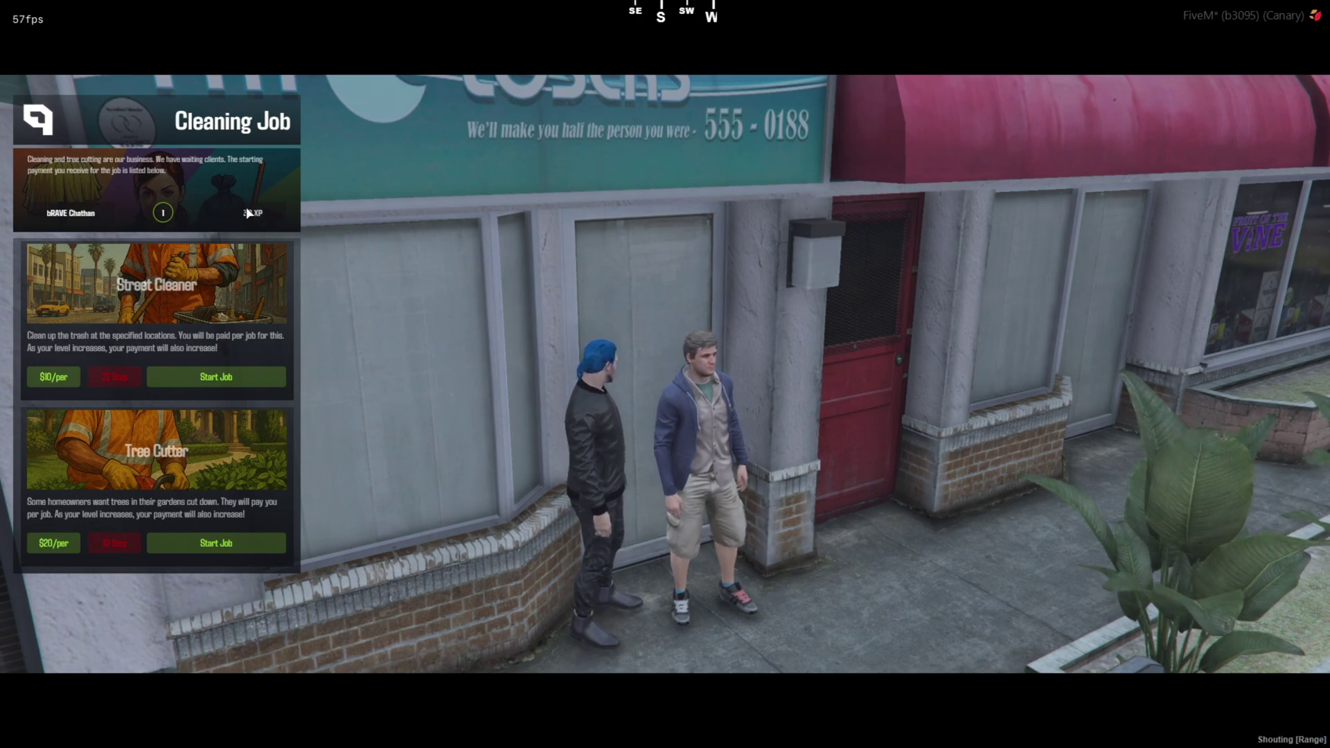
Start the Tree Cutter job and check the work location on the city map.
left_click(216, 543)
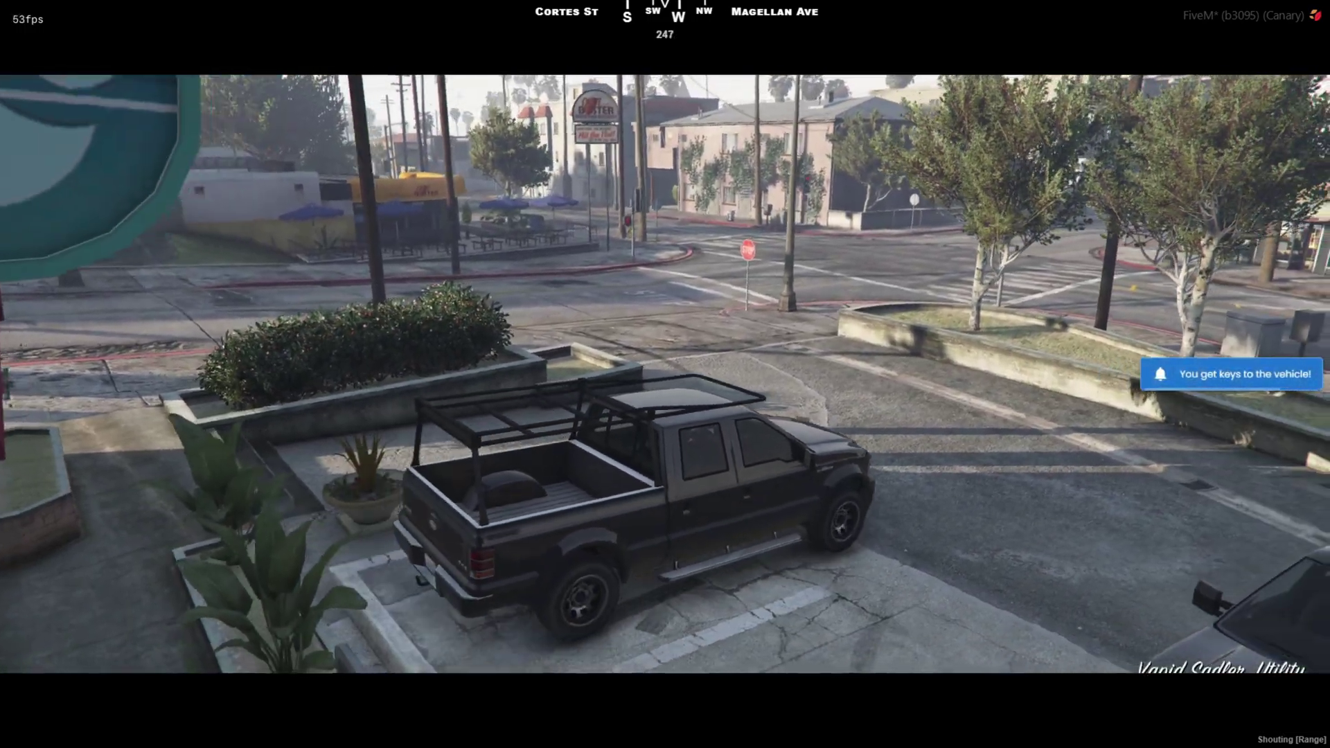
key("Escape")
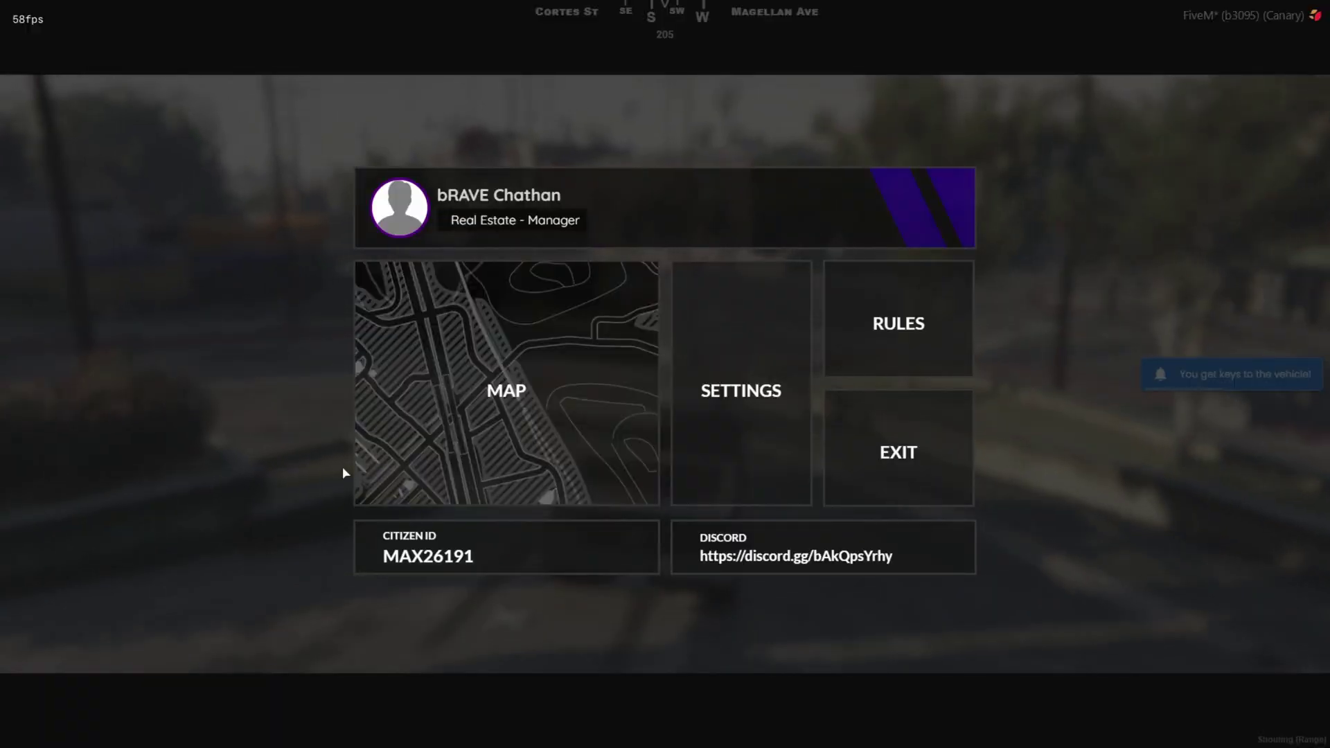
left_click(372, 464)
scroll(653, 421, "up", 2)
scroll(649, 422, "down", 2)
Back in the game, run from the truck toward the house and climb the wall to the tree.
key("Escape")
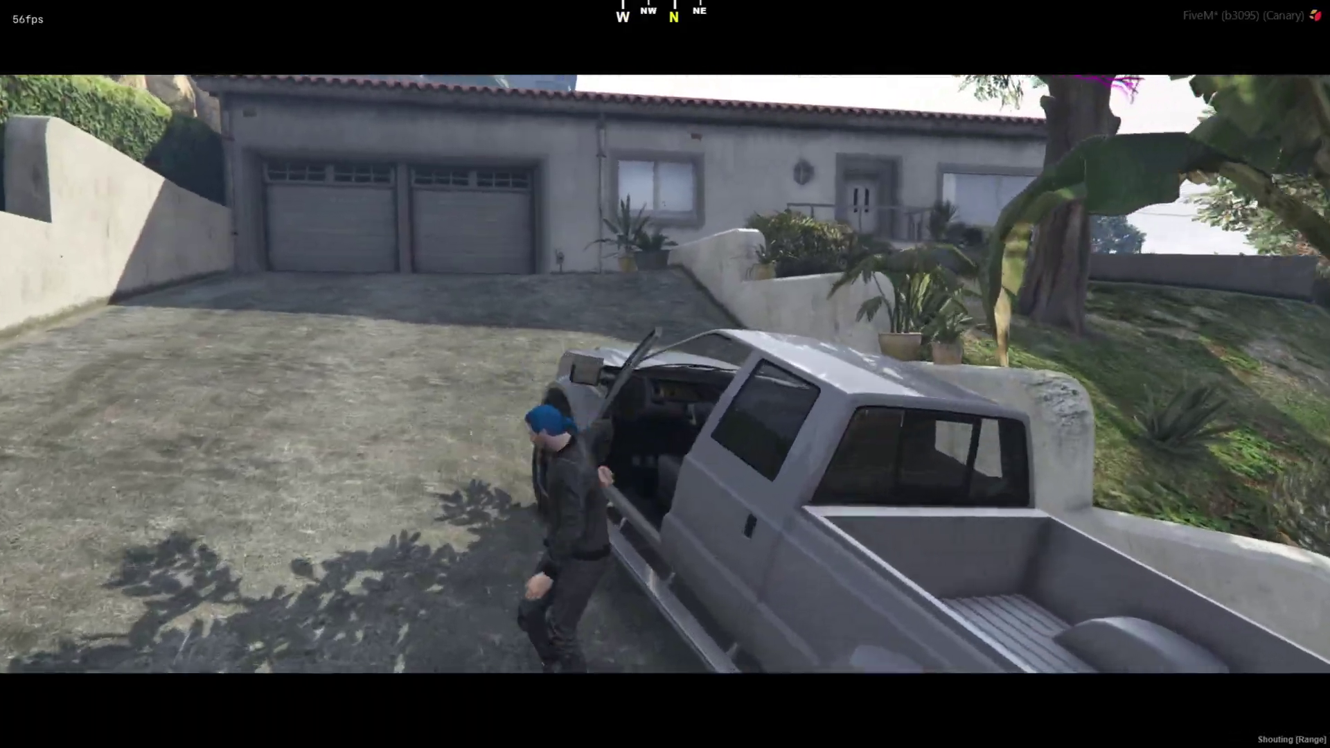
key("w")
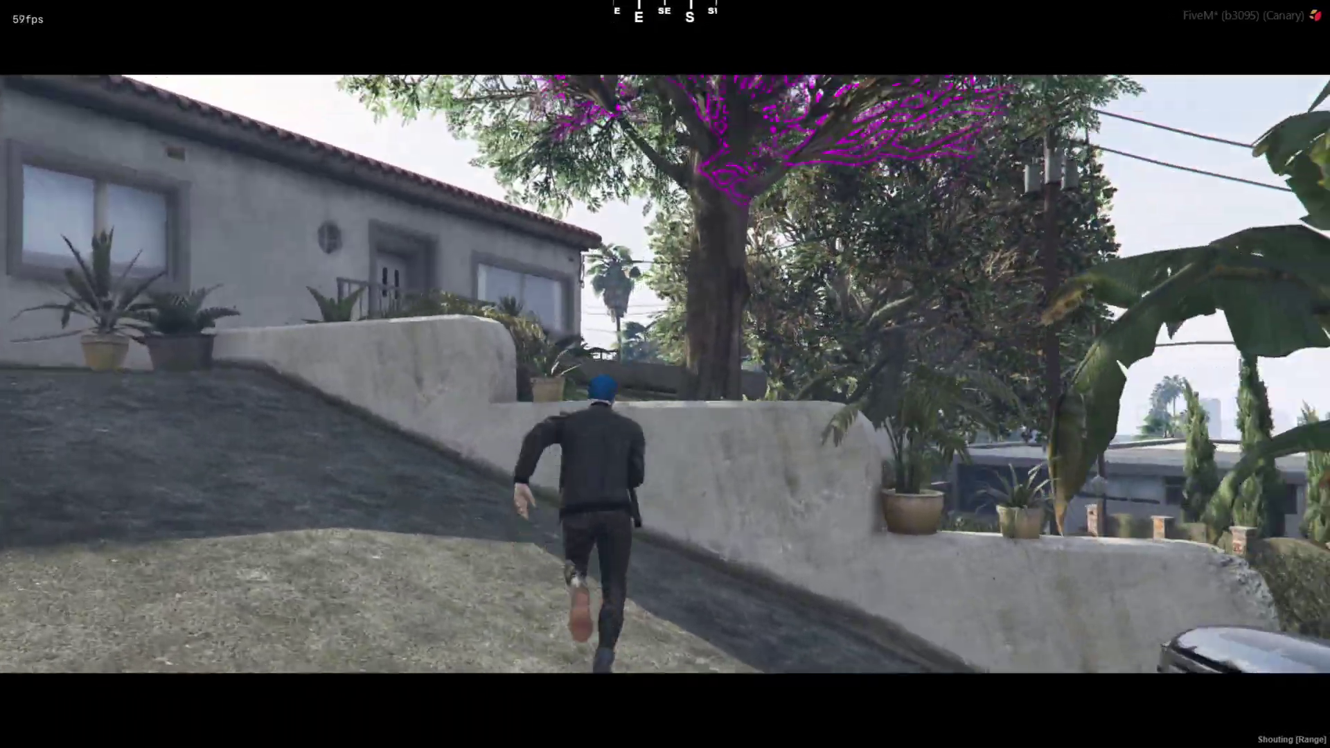
key("space")
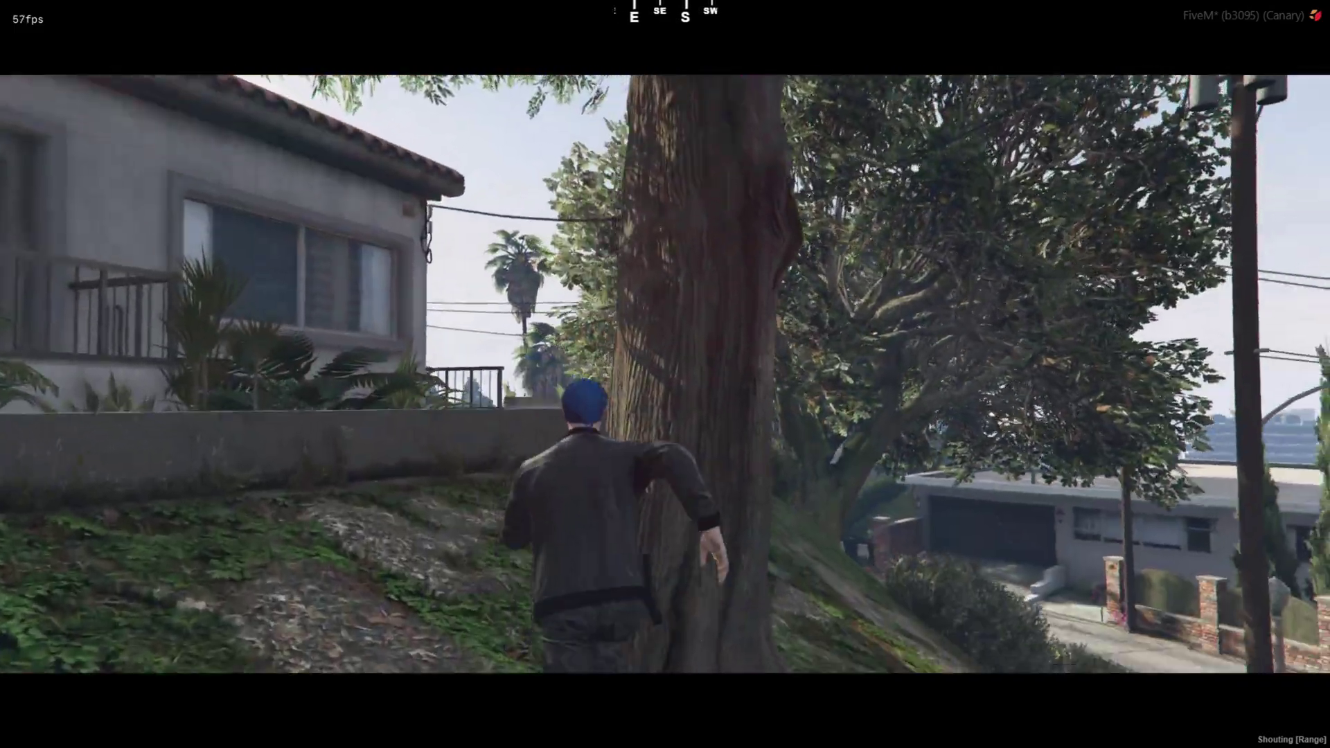
Position the character beside the tree trunk, then scroll the store to Recently Released Scripts.
key("w")
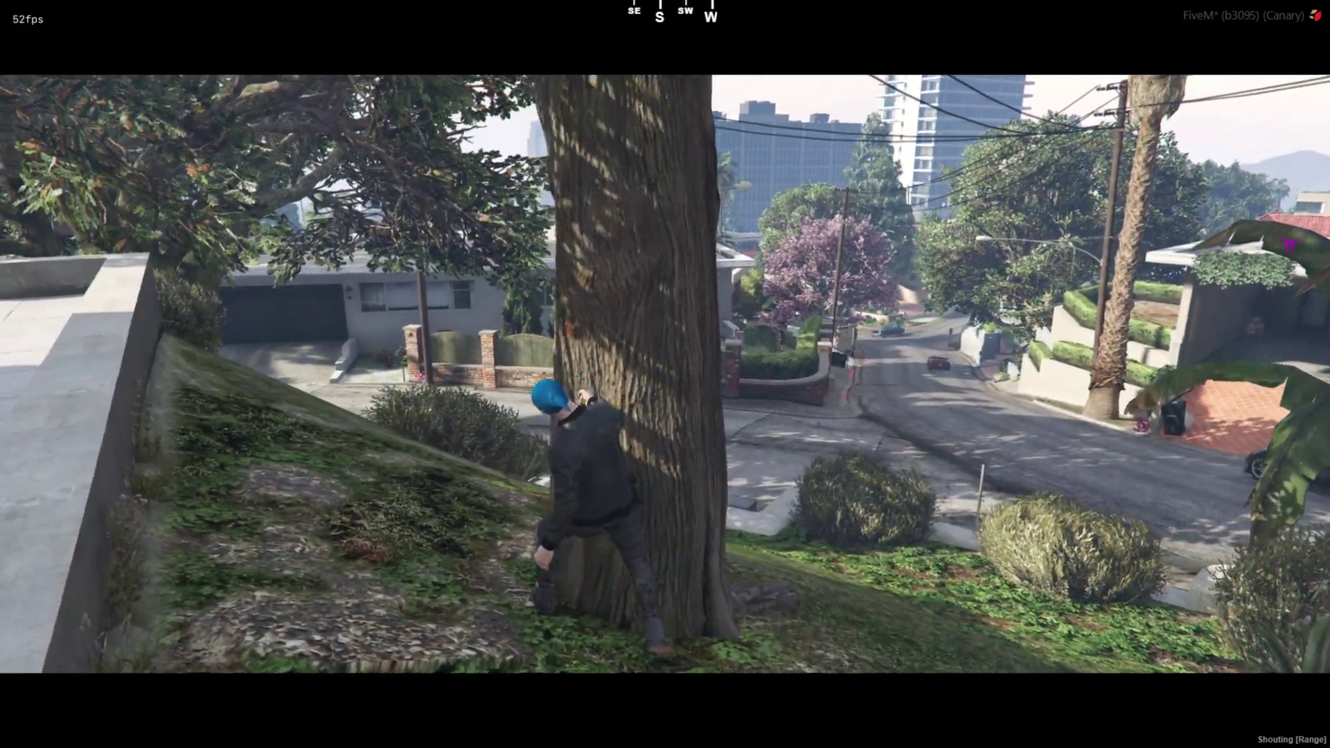
key("w")
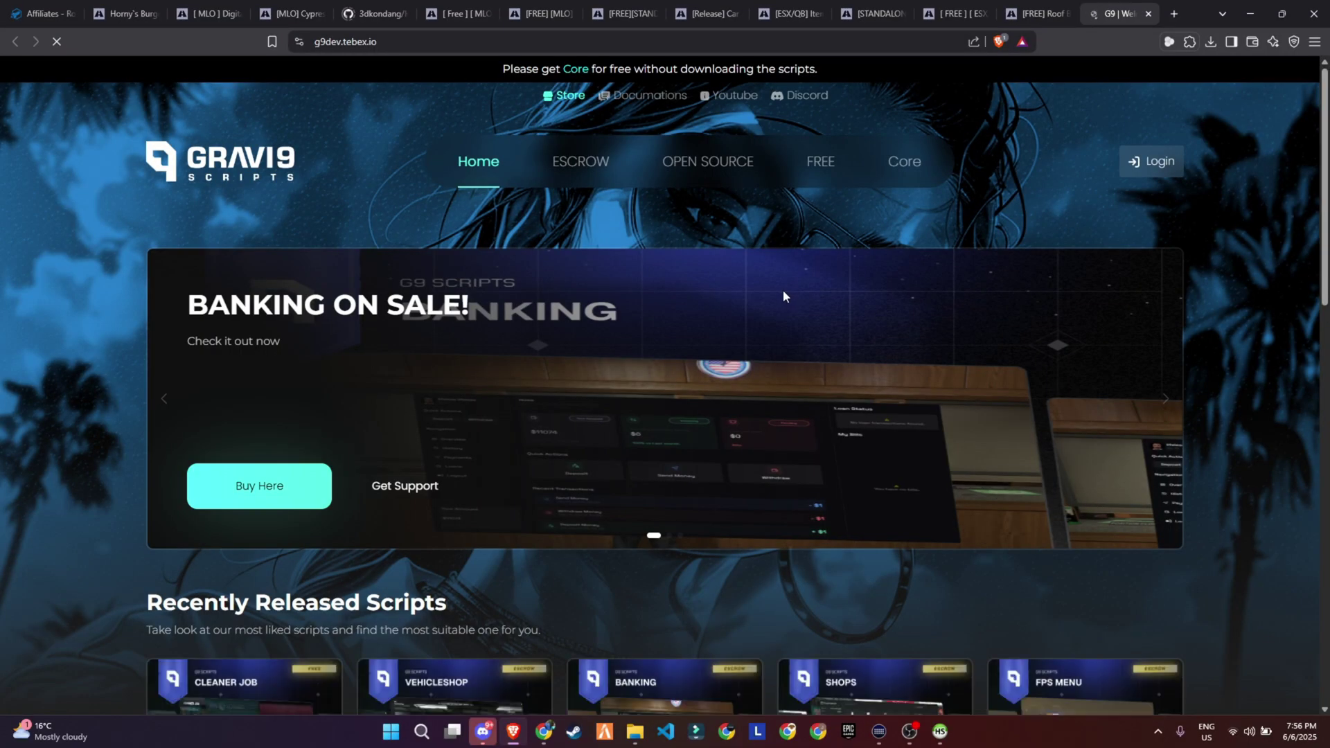
scroll(782, 291, "down", 4)
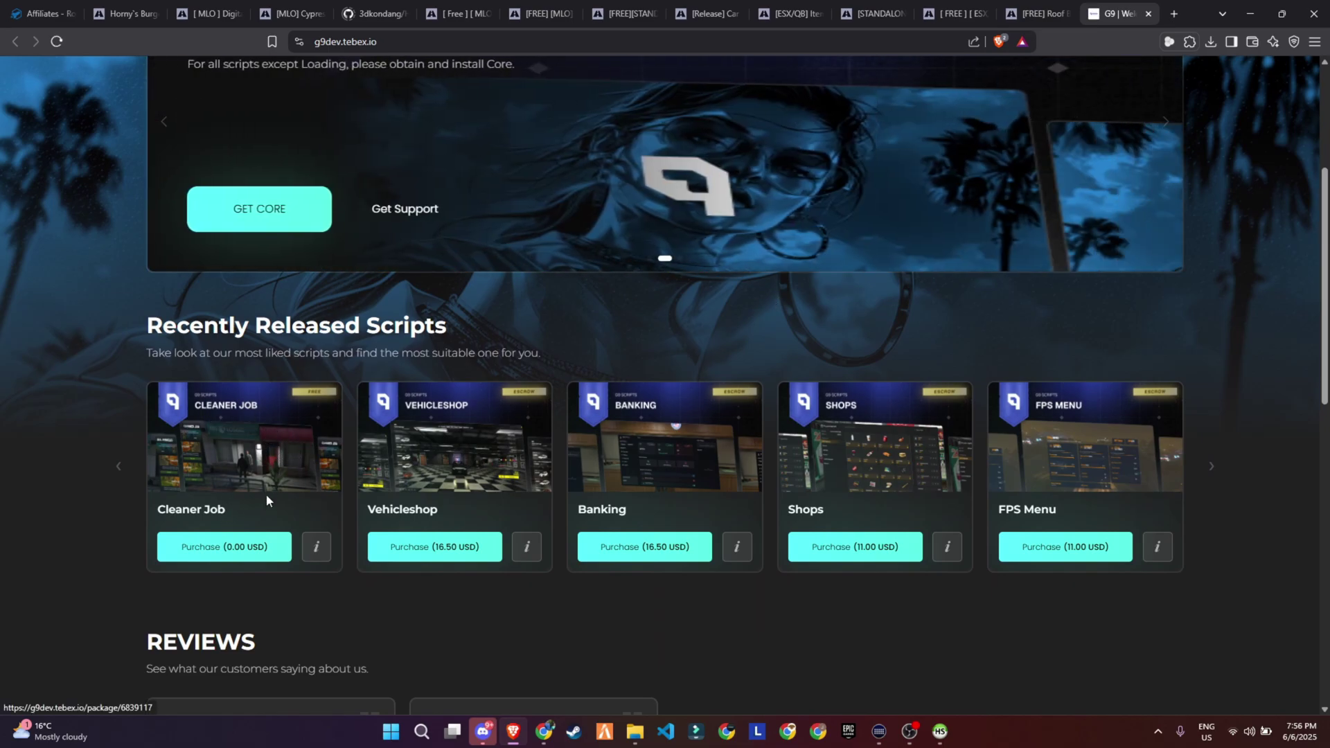
Purchase the free Cleaner Job script, signing in and authorizing Tebex with the FiveM account.
left_click(264, 537)
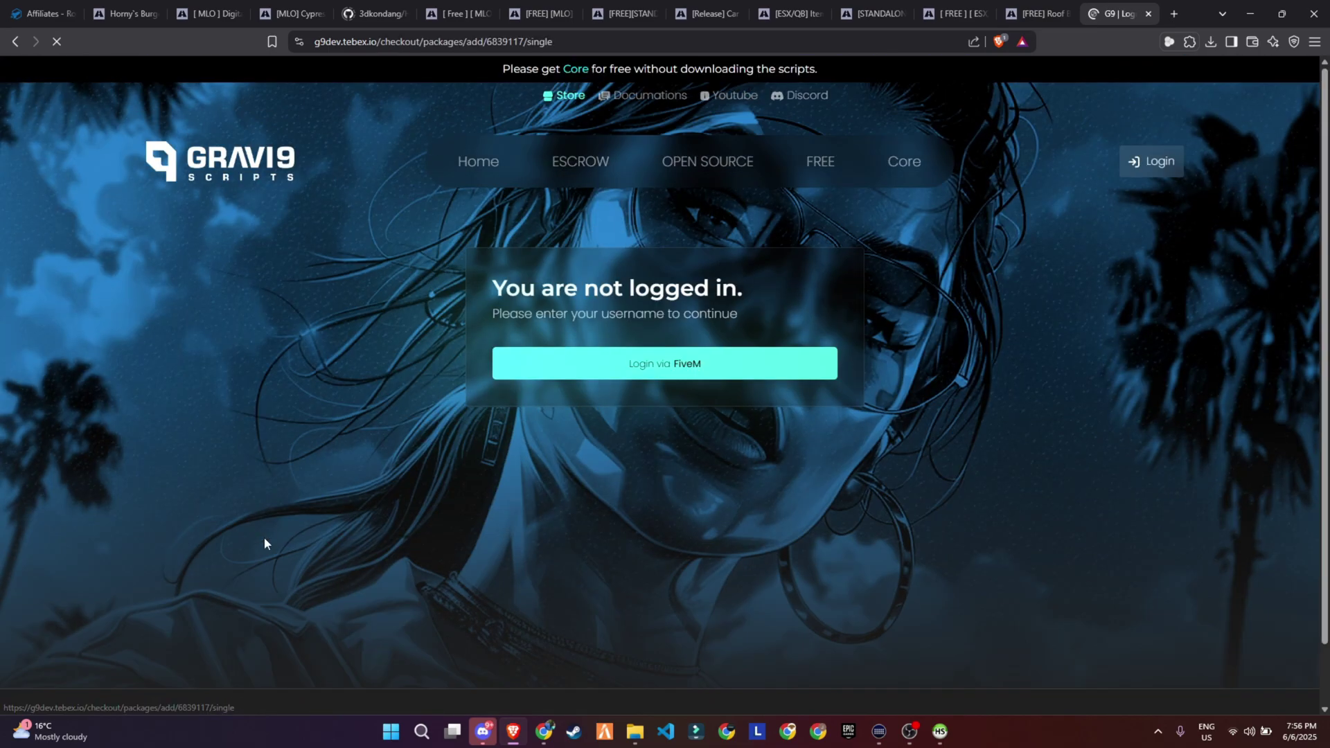
left_click(658, 378)
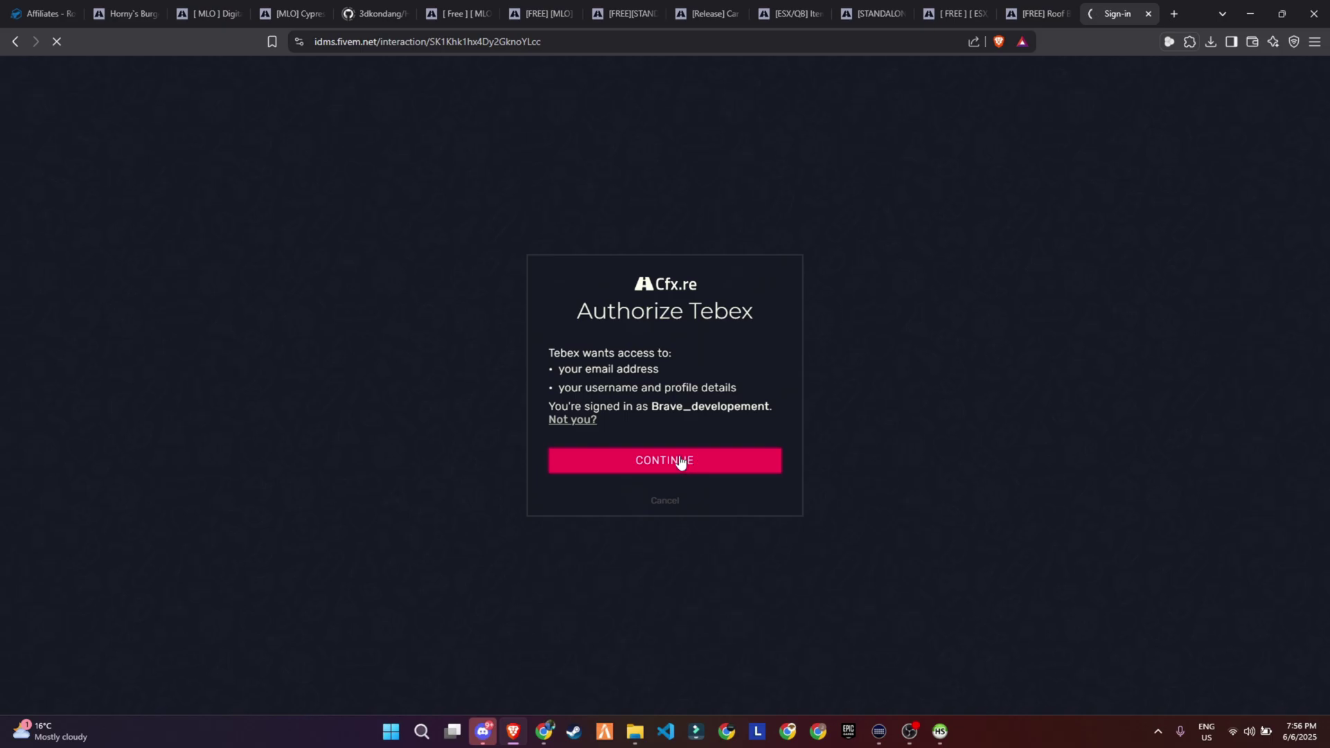
left_click(678, 461)
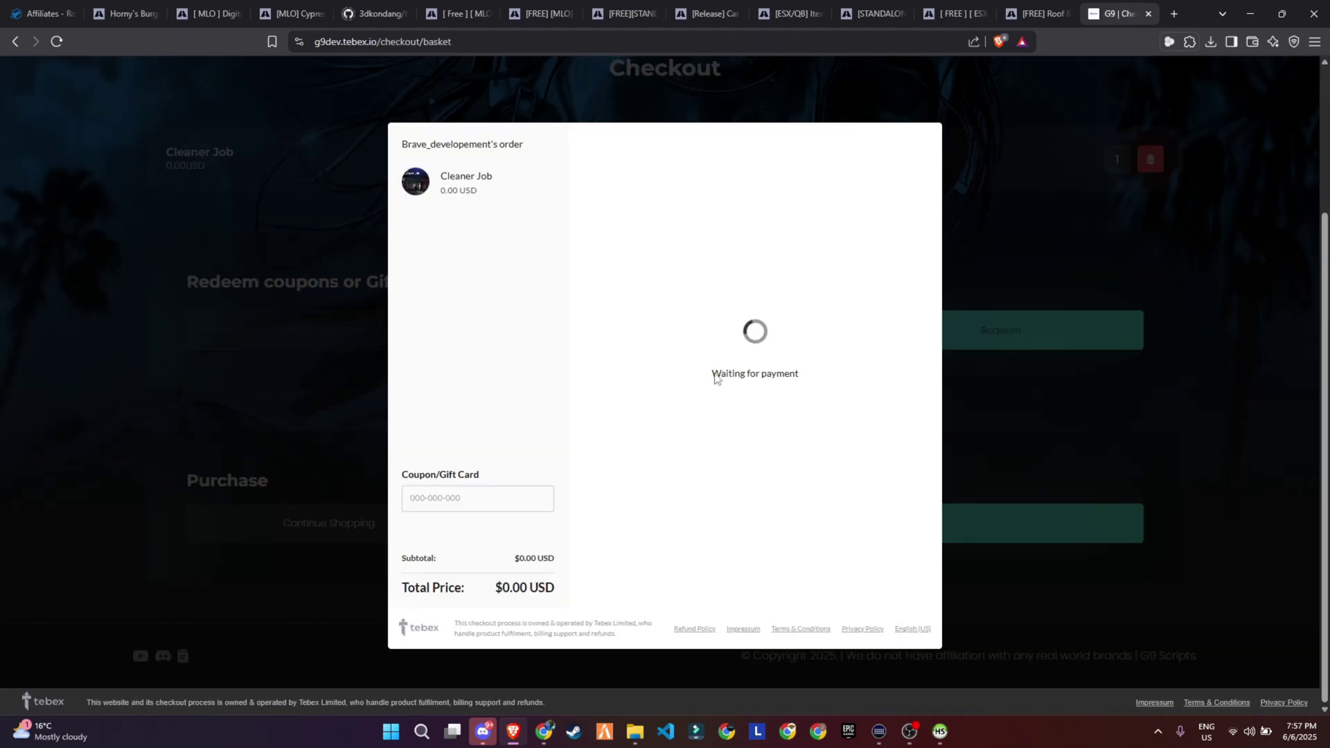
left_click(656, 374)
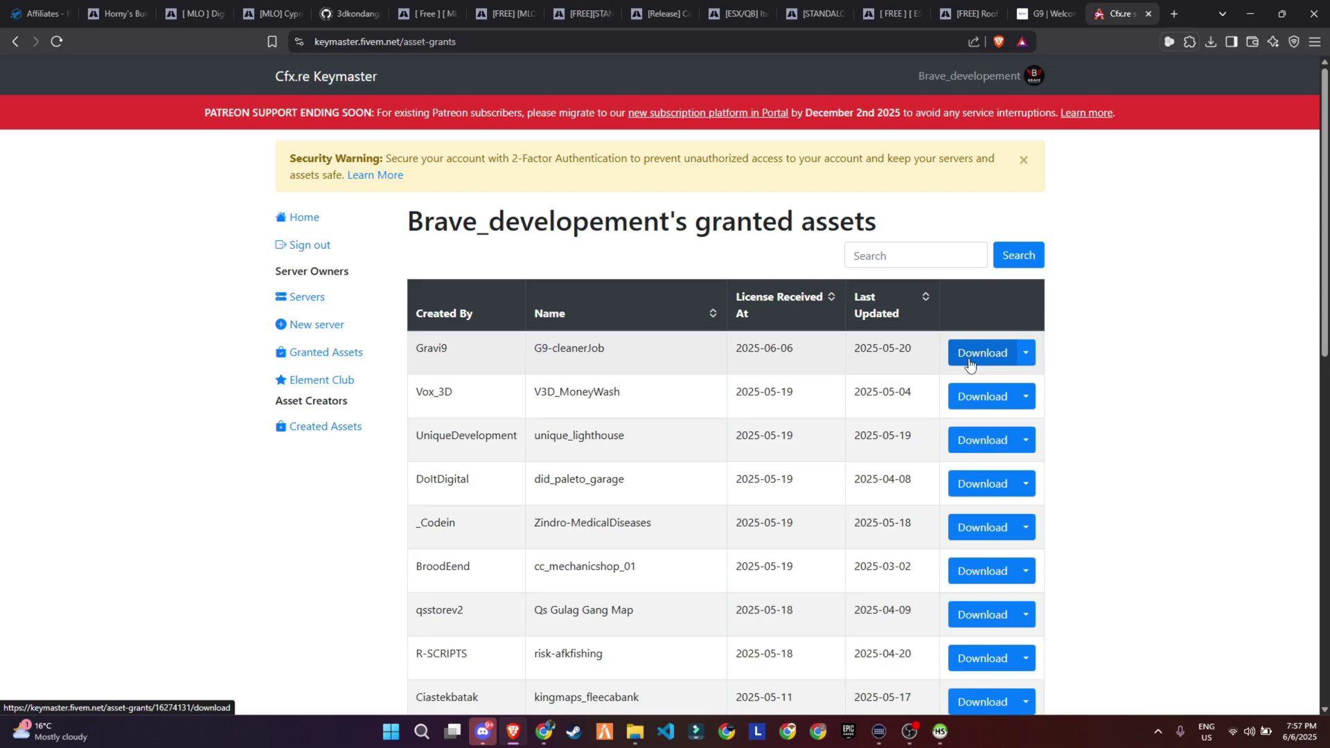
Download G9-cleanerJob from Keymaster, save G9-cleanerJob.pack.zip, and return to the scripts folder.
left_click(969, 365)
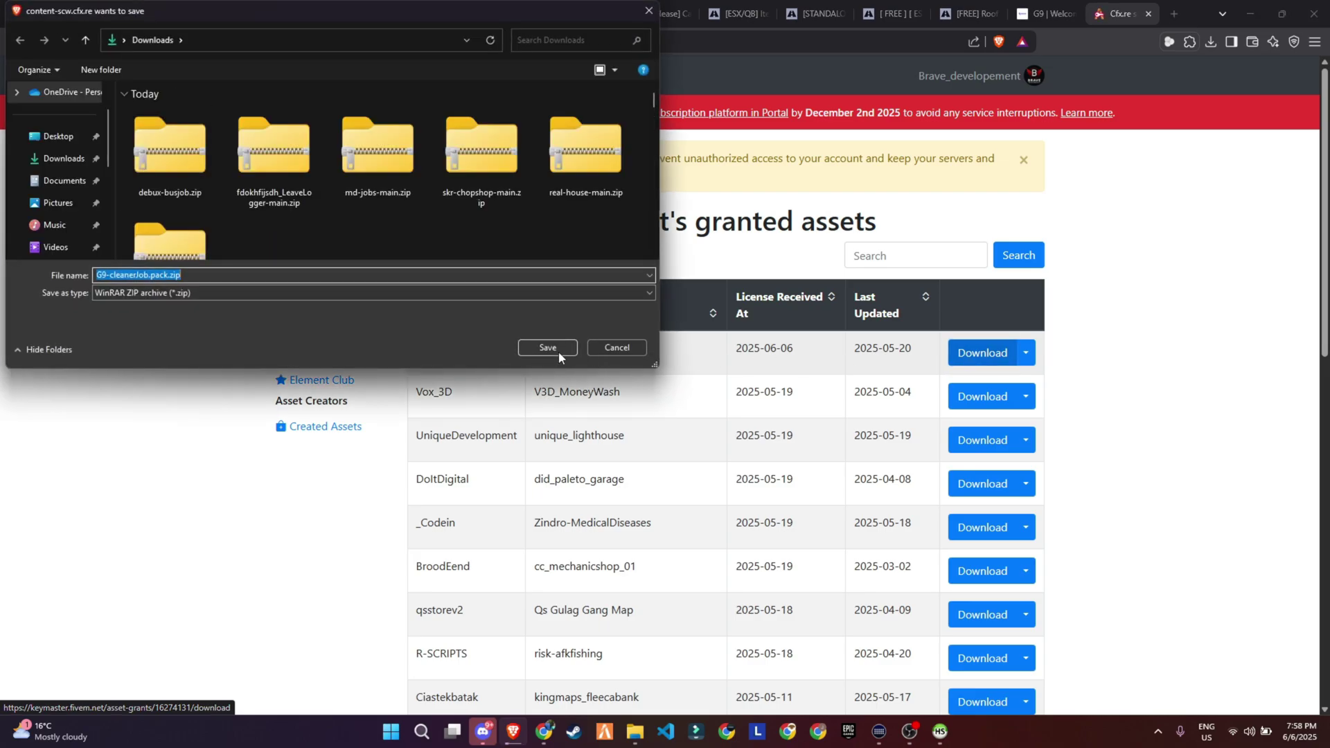
left_click(547, 348)
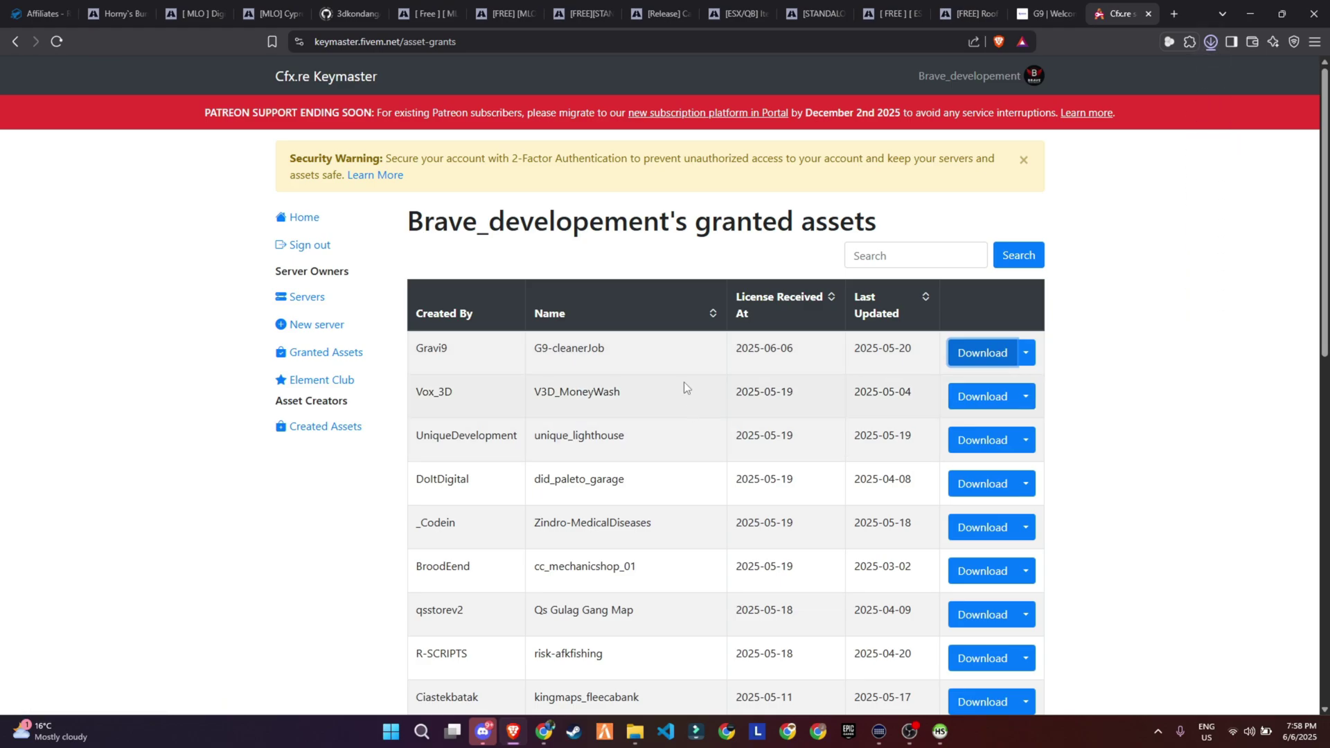
key("alt+Tab")
Delete the old debux-busjob folder and zip, then extract G9-cleanerJob.pack.zip here with WinRAR.
left_click_drag(590, 142, 235, 123)
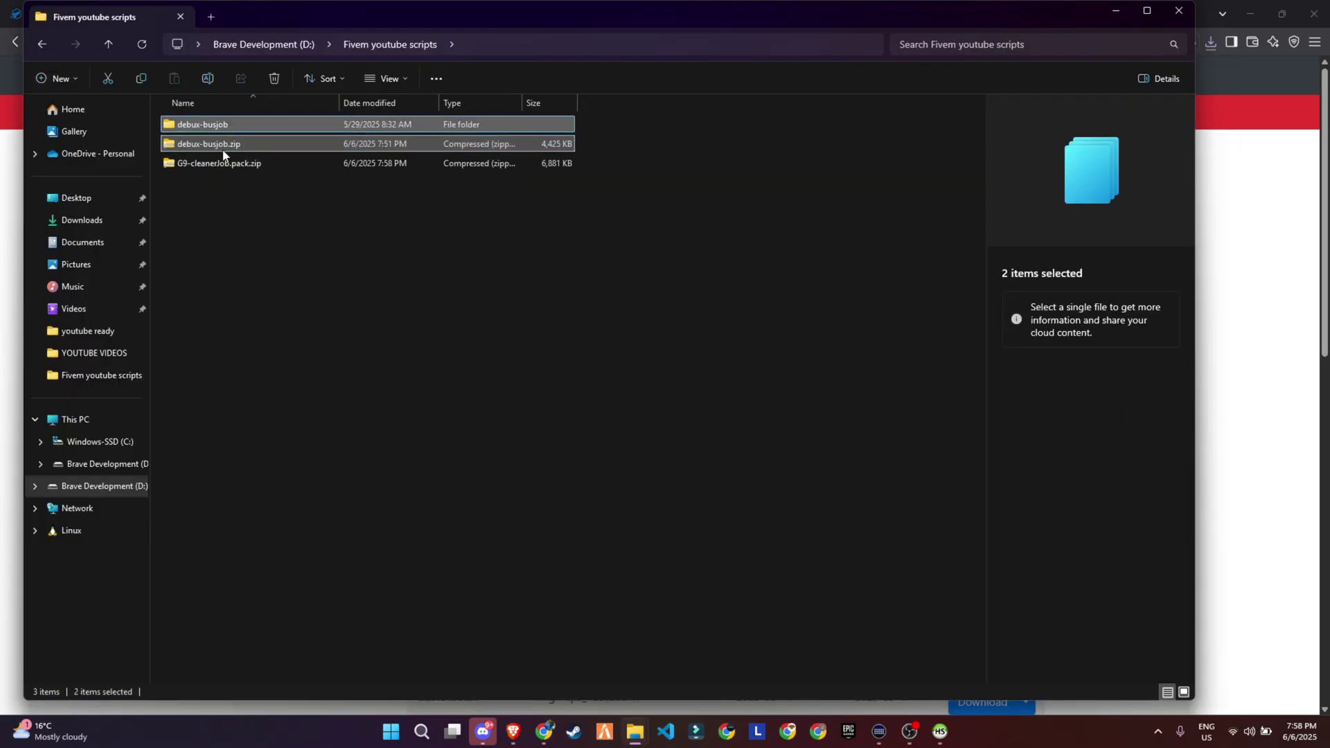
key("Delete")
left_click(235, 128)
right_click(239, 125)
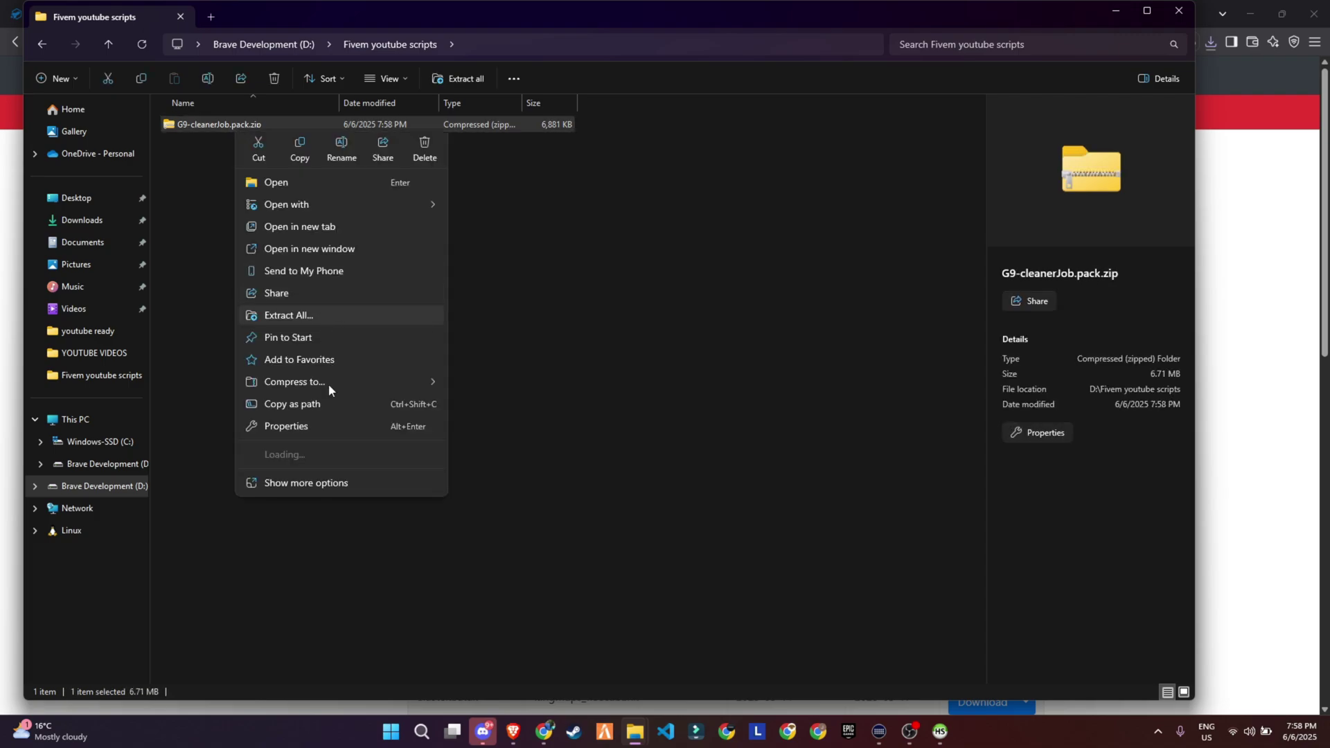
mouse_move(327, 455)
left_click(538, 529)
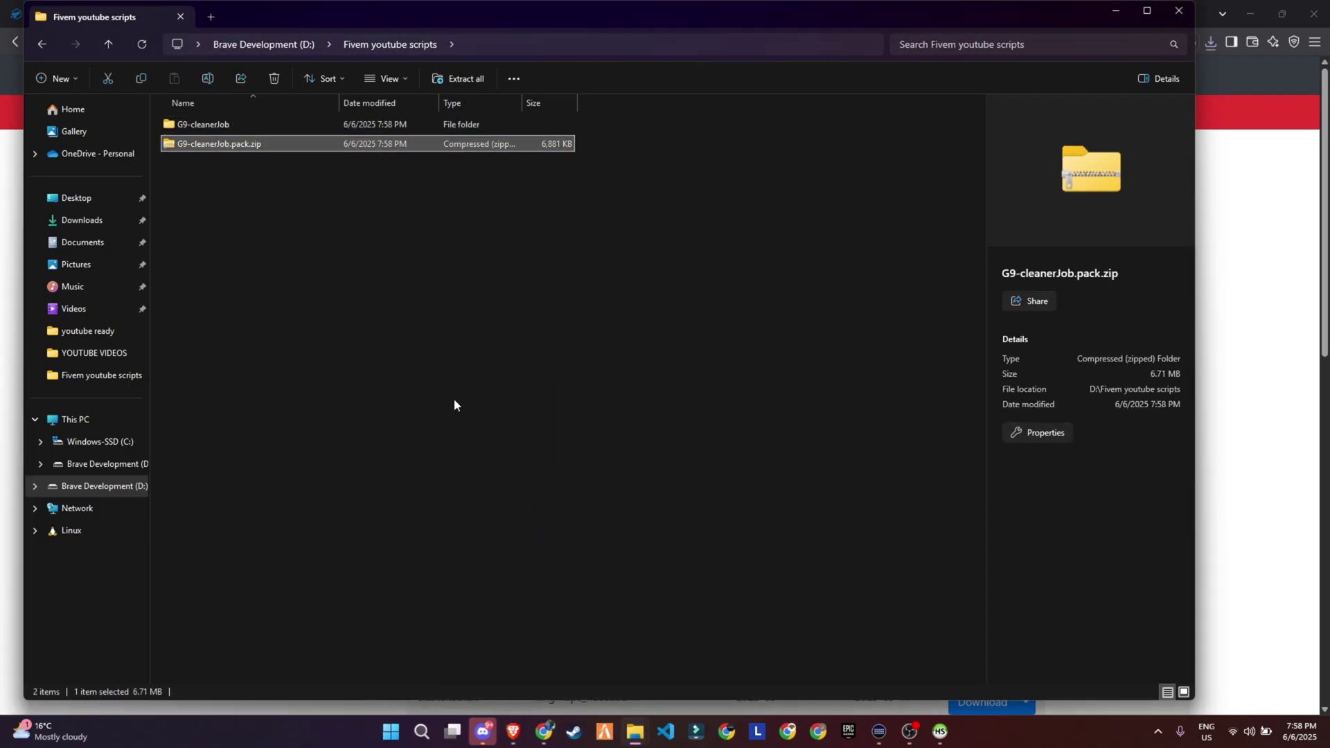
Paste the G9-cleanerJob folder into Fivem 2025 > txData > QBCoreFramework_AF180C.base > resources > [v2].
left_click(239, 125)
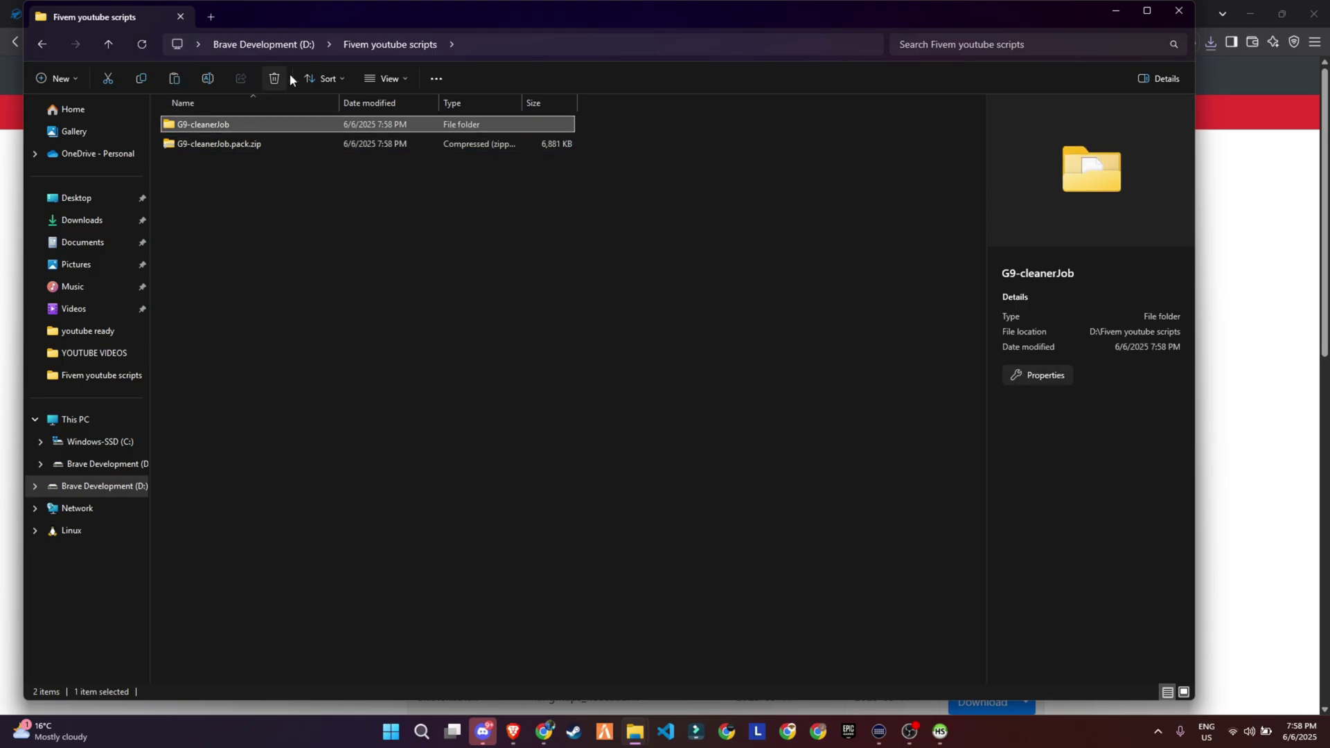
left_click(296, 45)
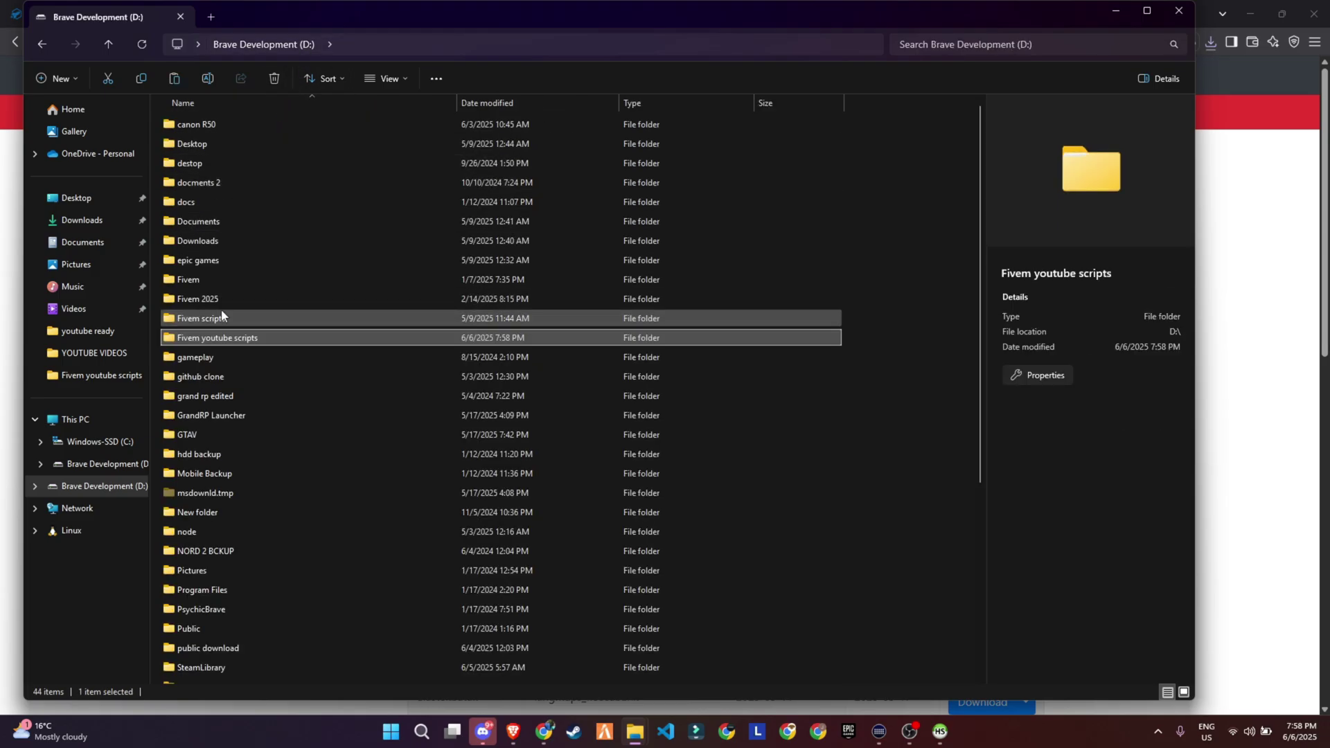
double_click(208, 299)
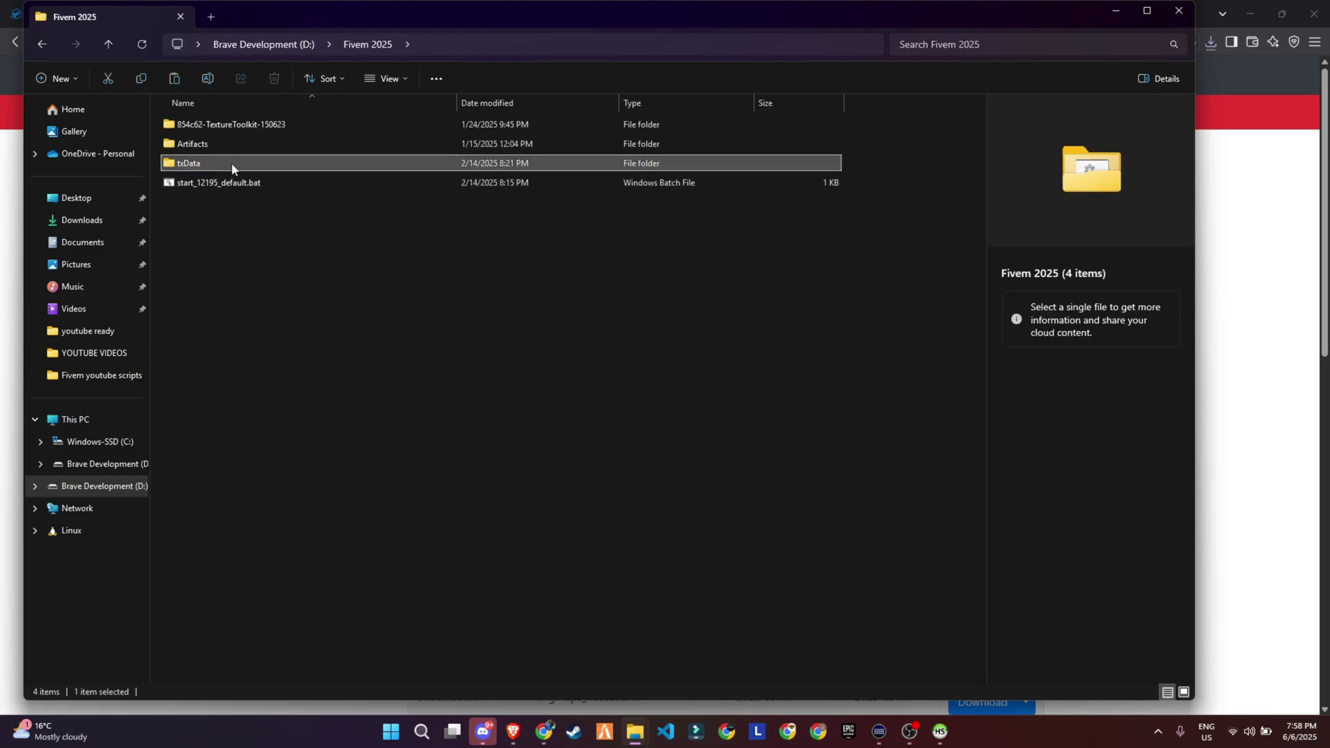
double_click(232, 166)
double_click(231, 203)
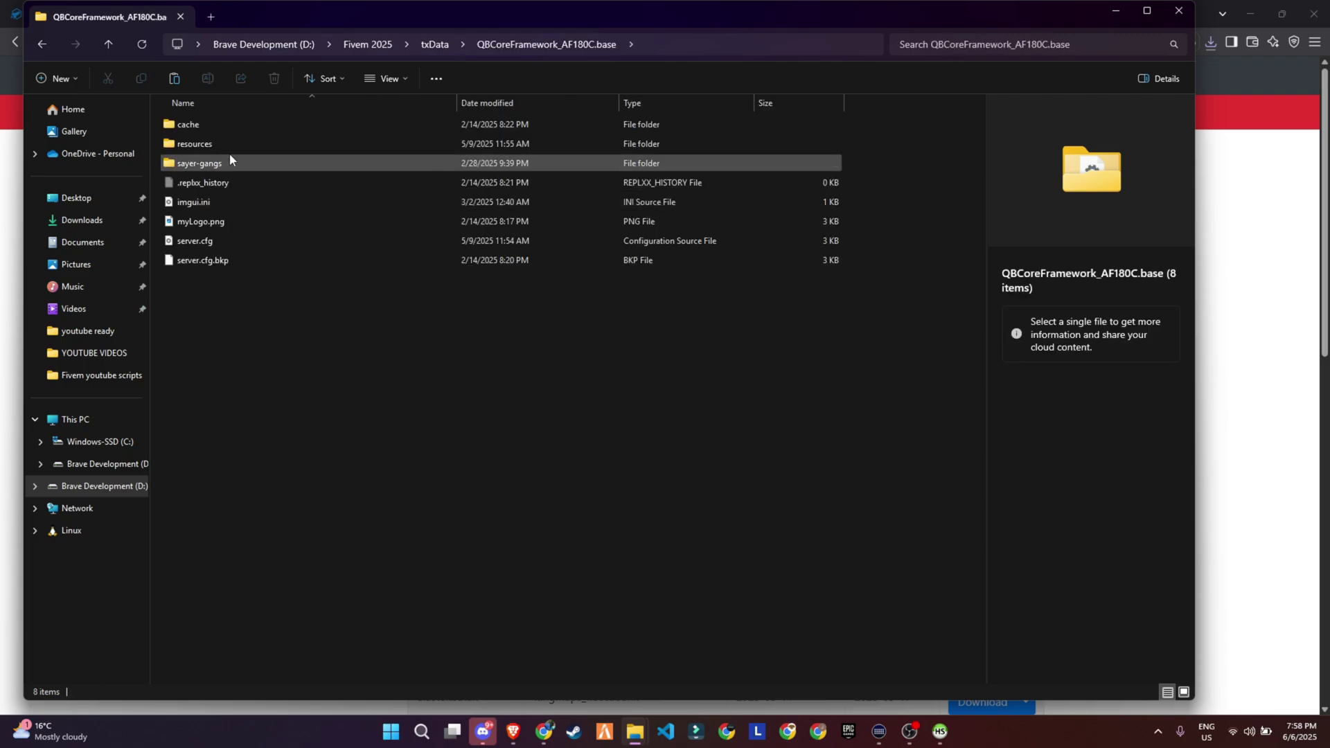
double_click(230, 144)
double_click(223, 220)
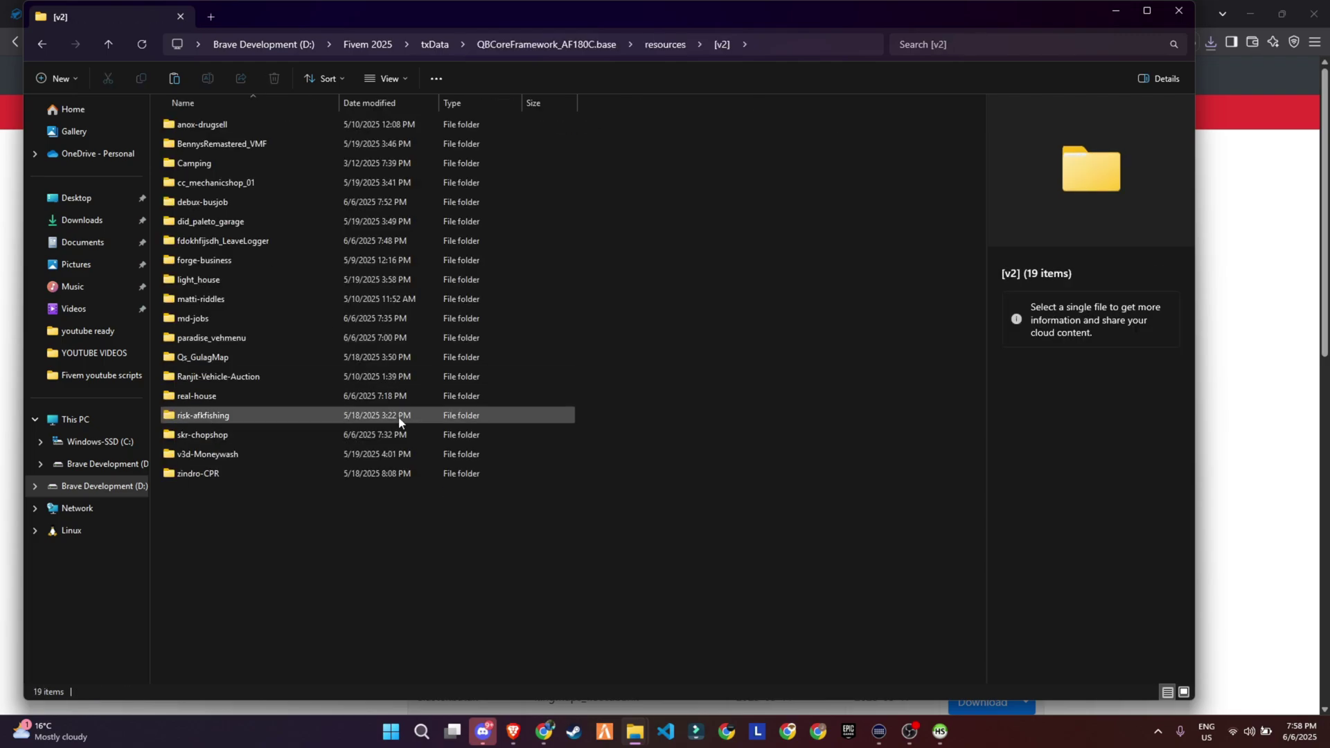
key("ctrl+v")
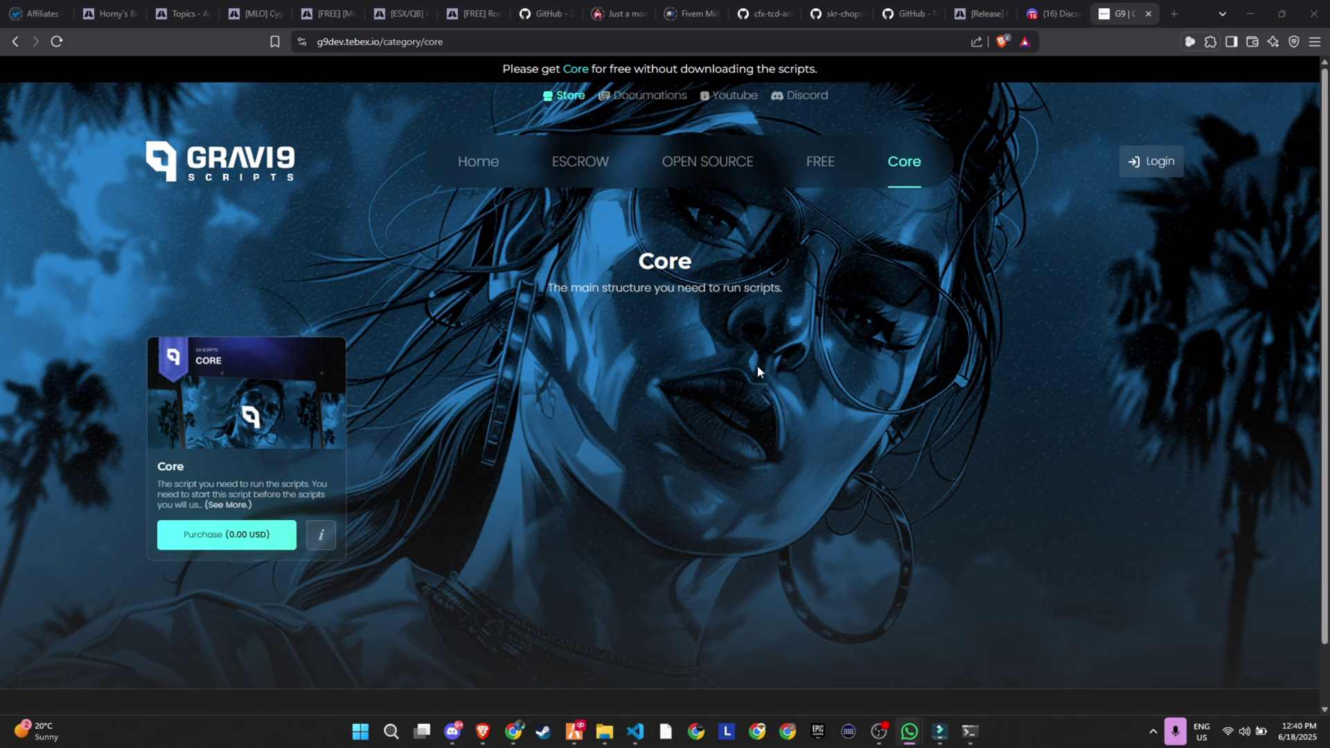
Purchase the free Core script, logging in with FiveM and authorizing Tebex to reach the checkout basket.
left_click(252, 539)
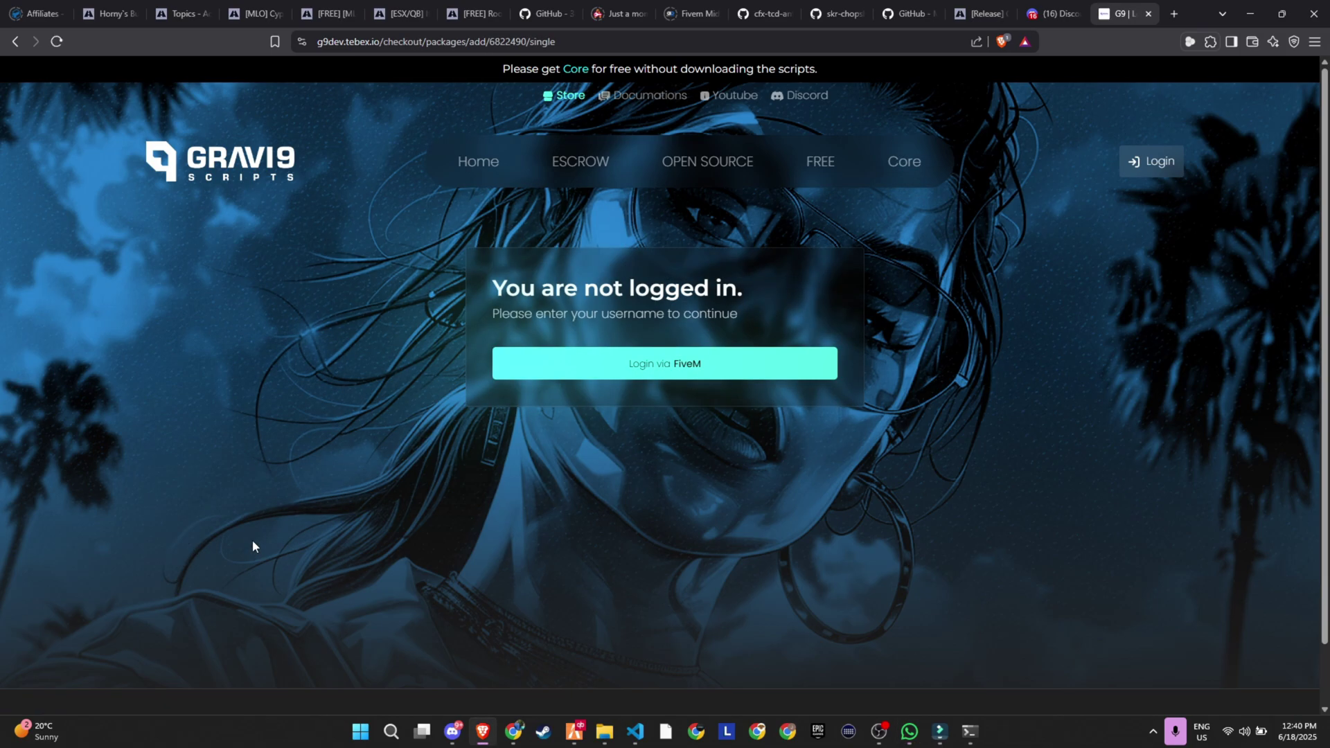
left_click(678, 373)
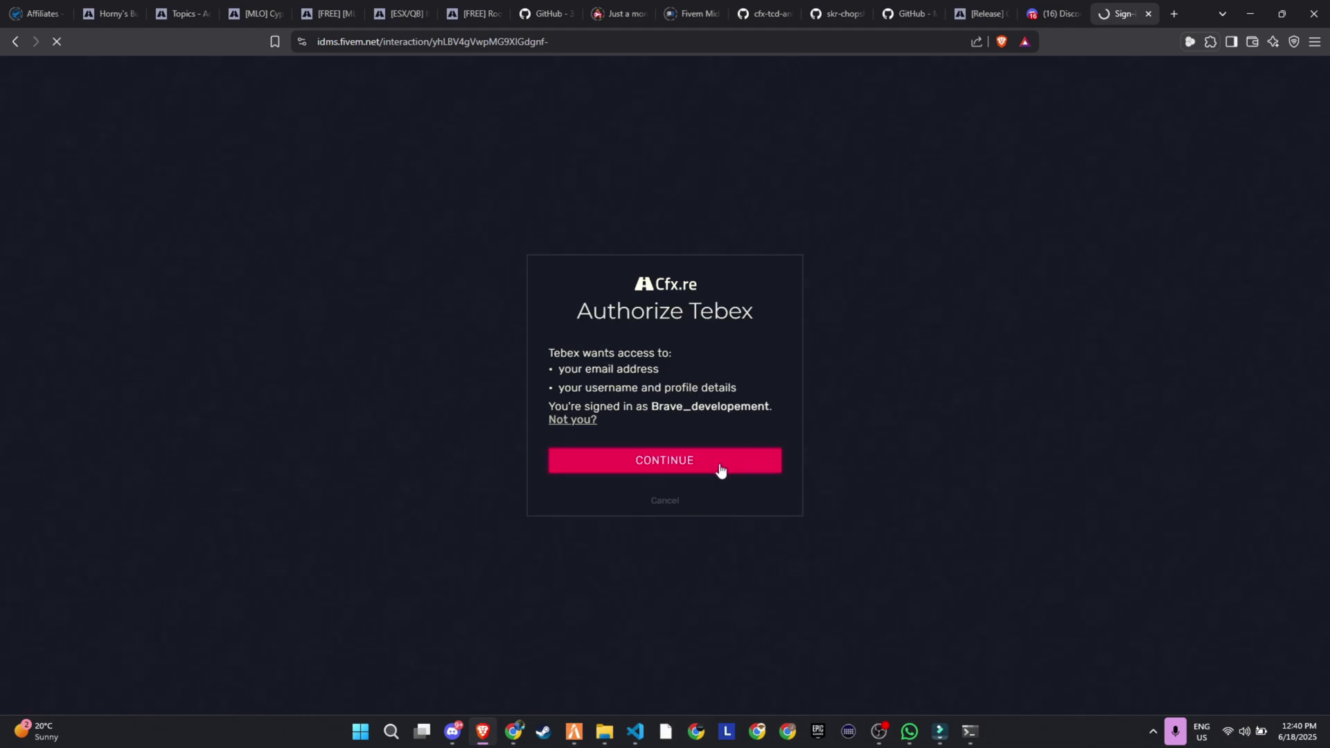
left_click(720, 470)
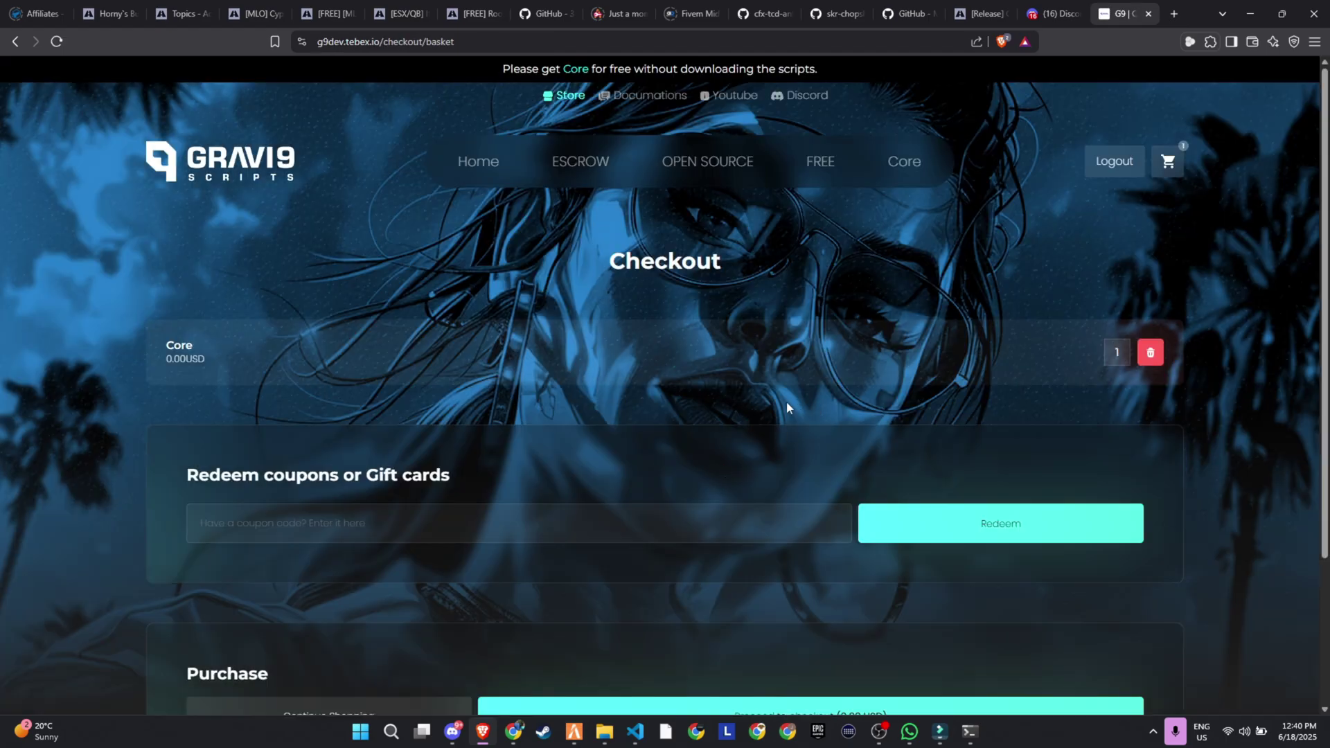
scroll(748, 419, "down", 2)
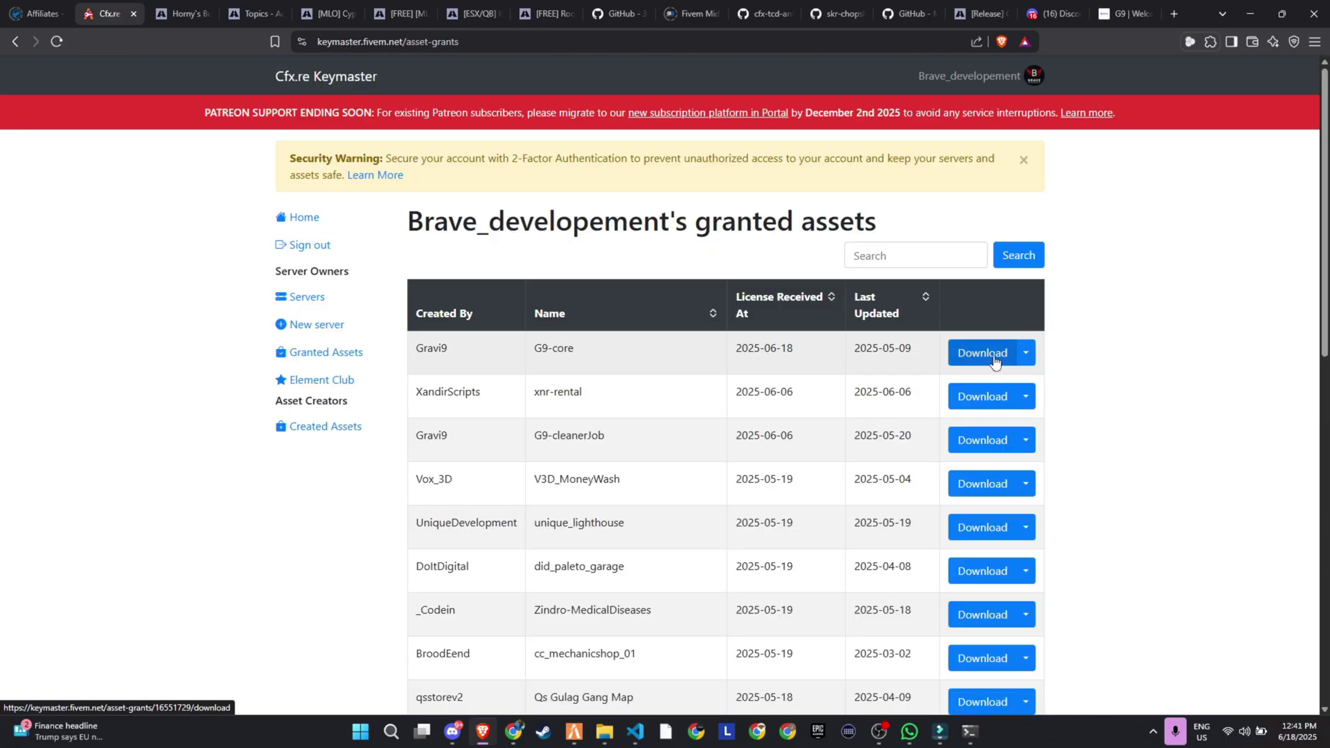
Download the G9-core asset from Keymaster, saving G9-core.pack.zip.
left_click(994, 361)
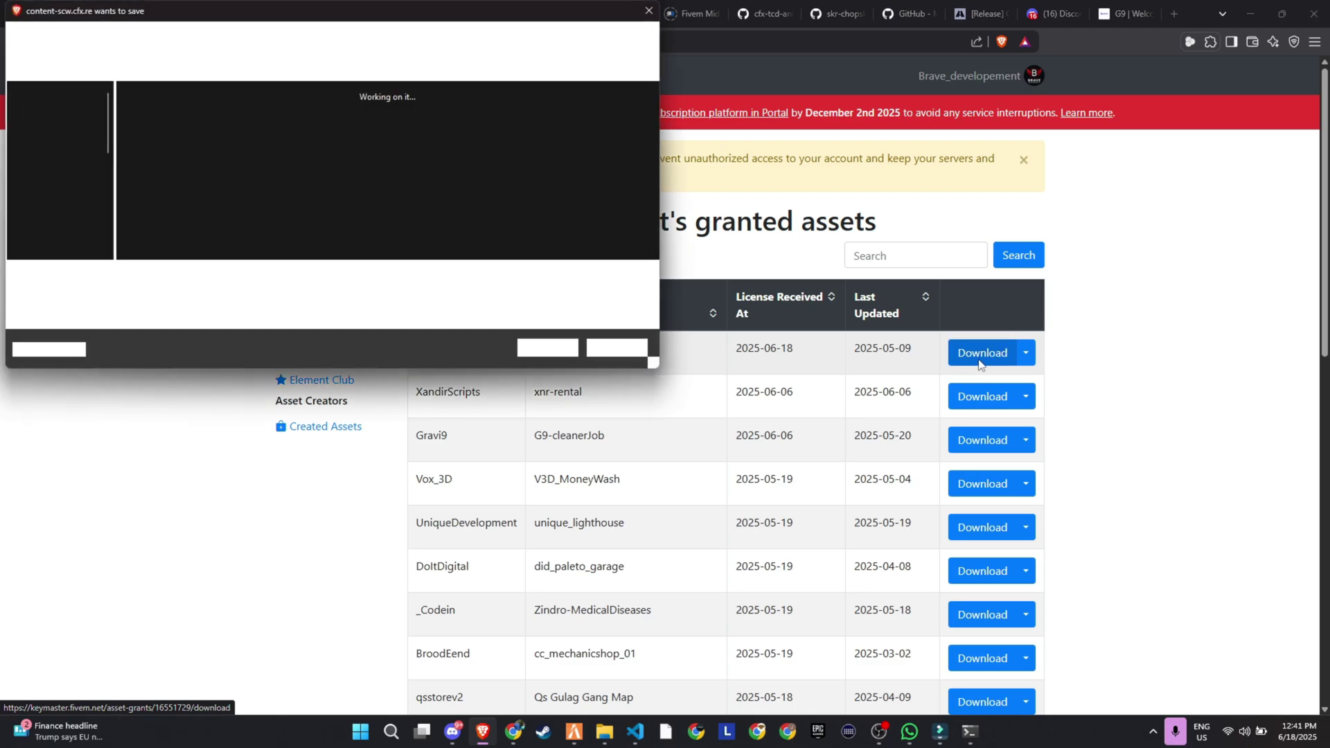
left_click(547, 348)
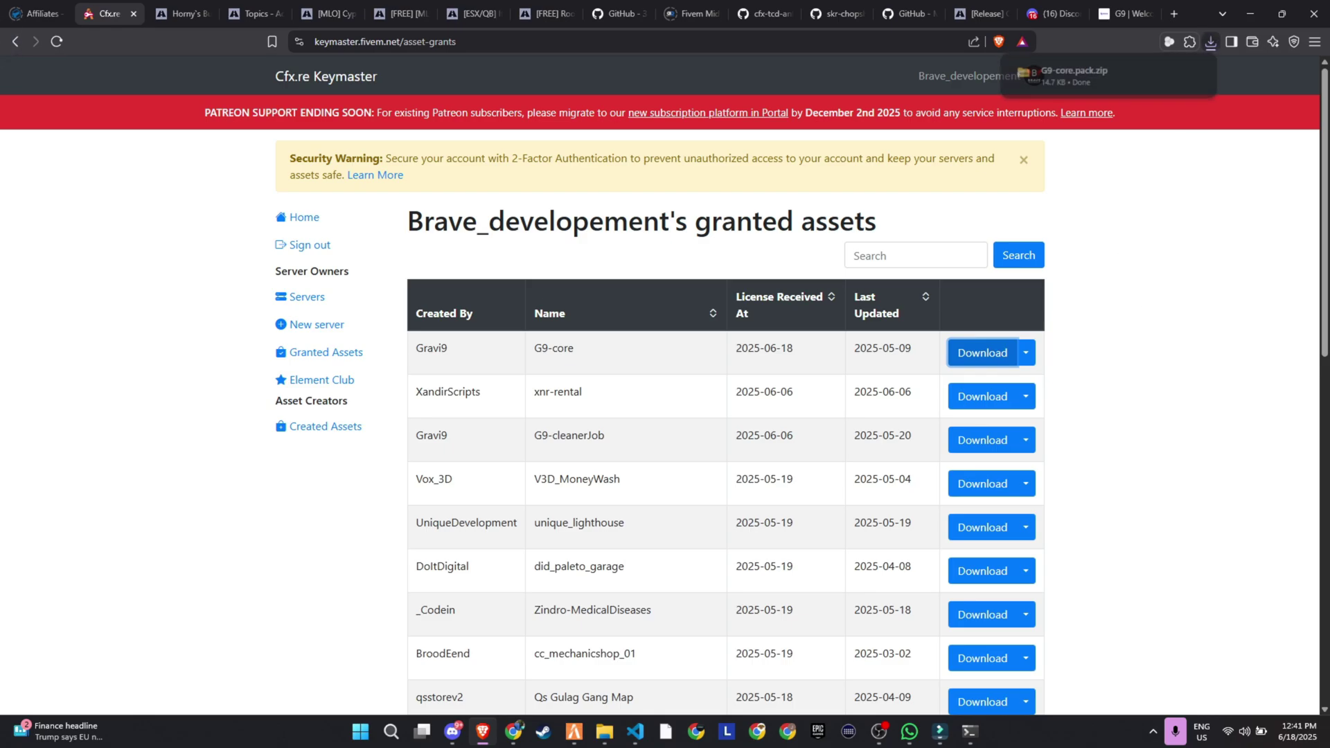
Paste the G9-core folder into the server's [standalone] resources folder.
key("alt+Tab")
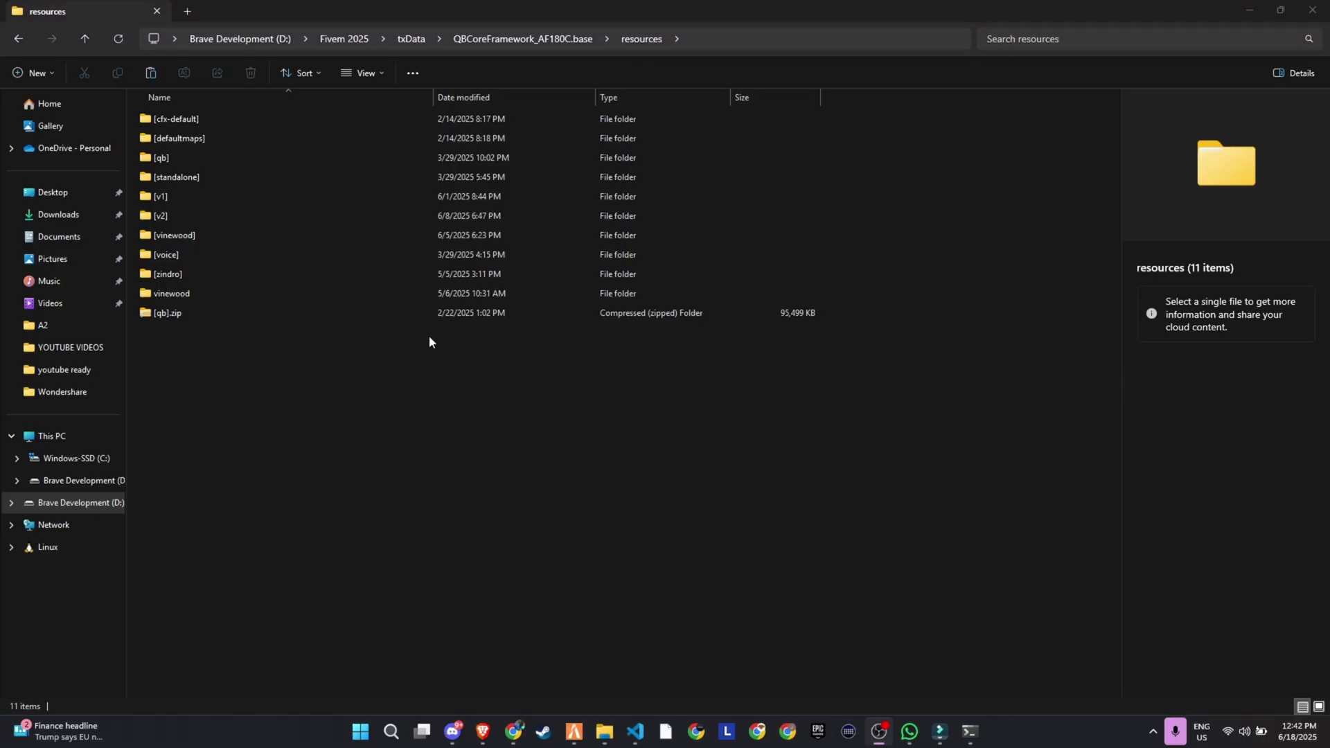
double_click(238, 176)
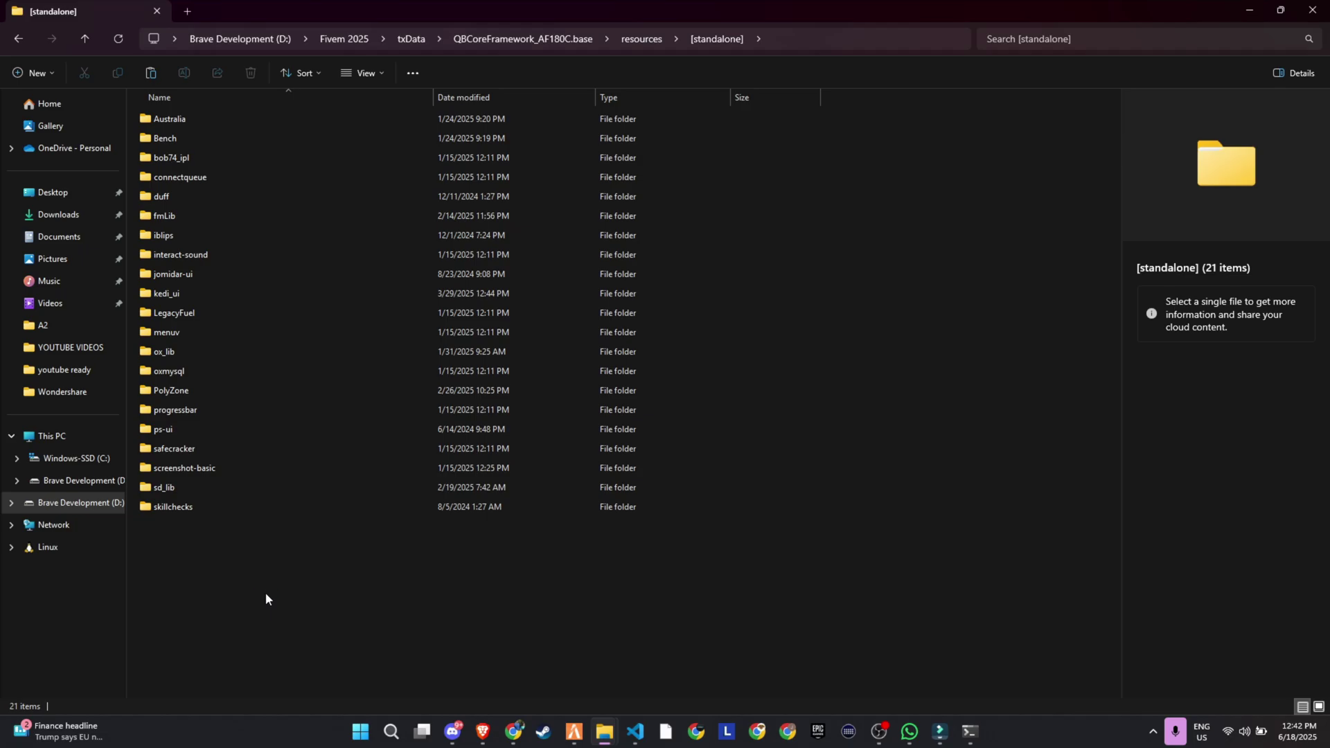
key("ctrl+v")
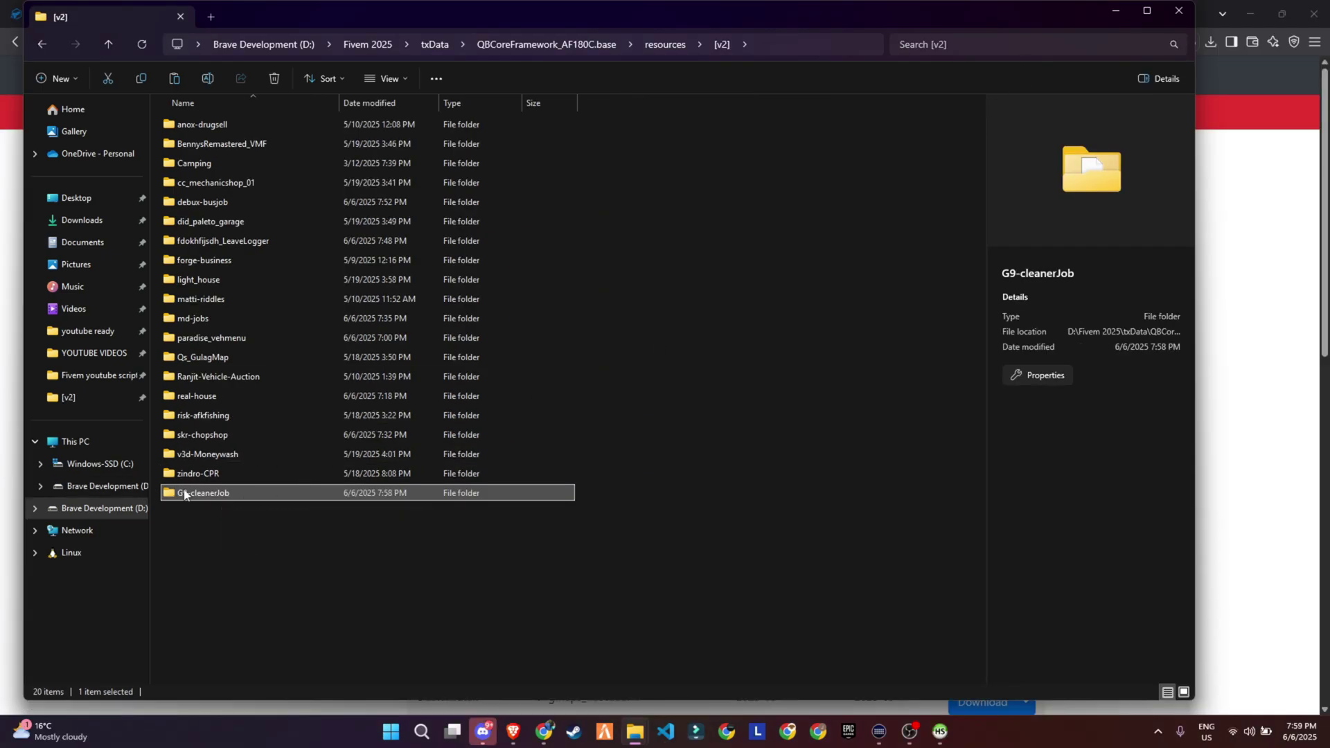
Open the G9-cleanerJob folder and bring up the context menu for cleanerjob.sql.
double_click(184, 494)
left_click(220, 221)
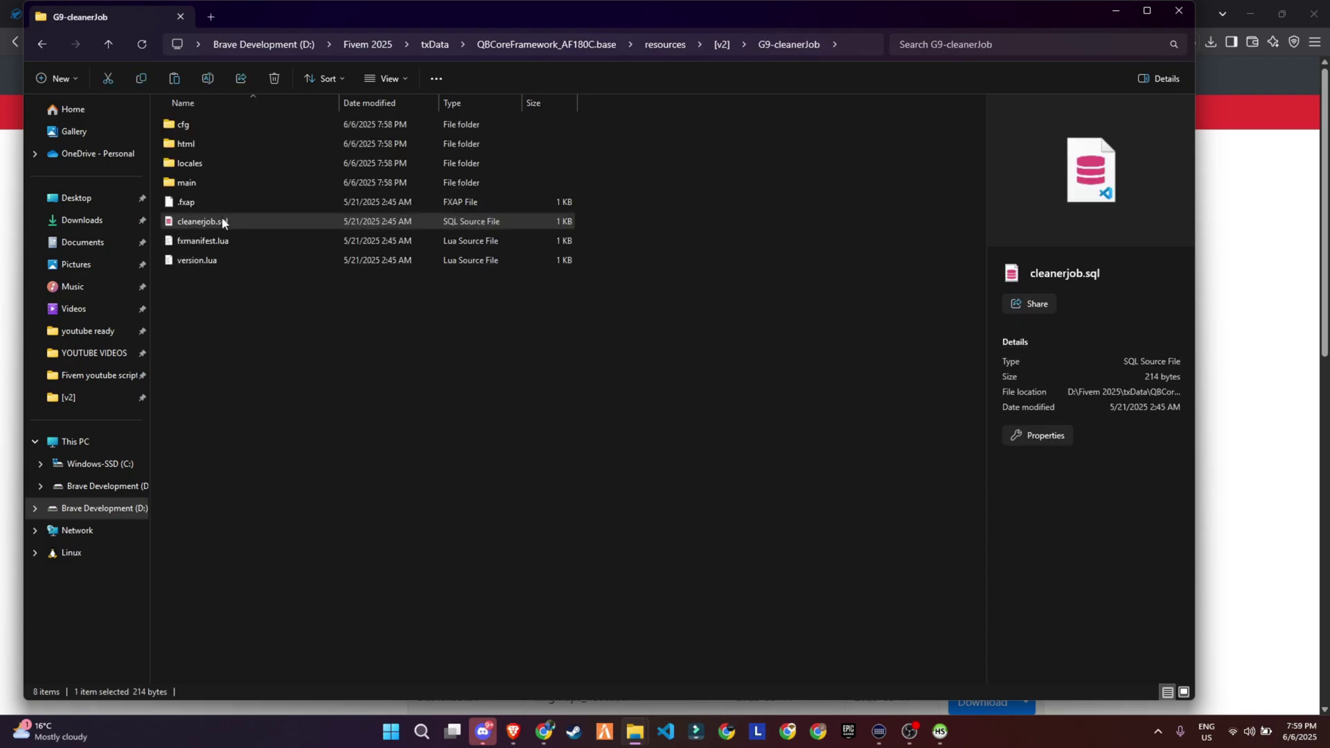
right_click(222, 221)
Open cleanerjob.sql in HeidiSQL, enter the database password, and execute the g9_cleaner CREATE TABLE query.
mouse_move(346, 294)
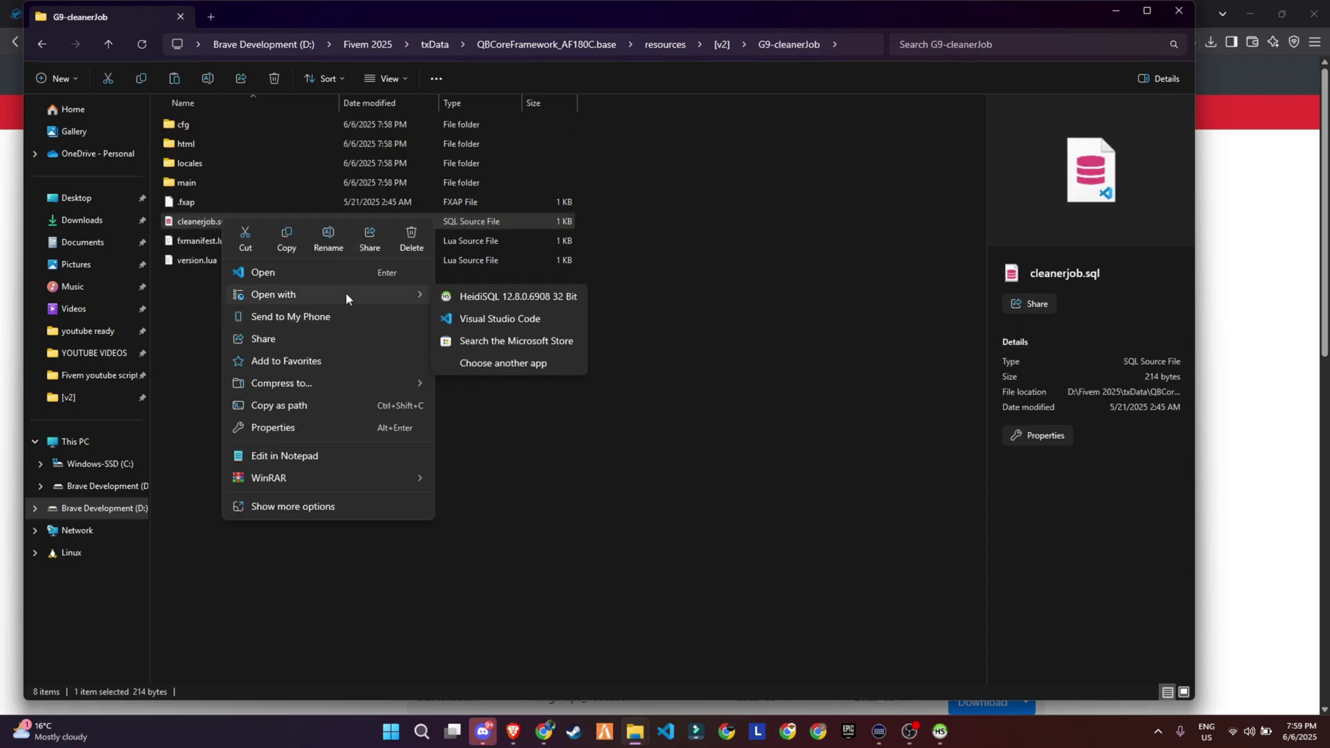
left_click(474, 296)
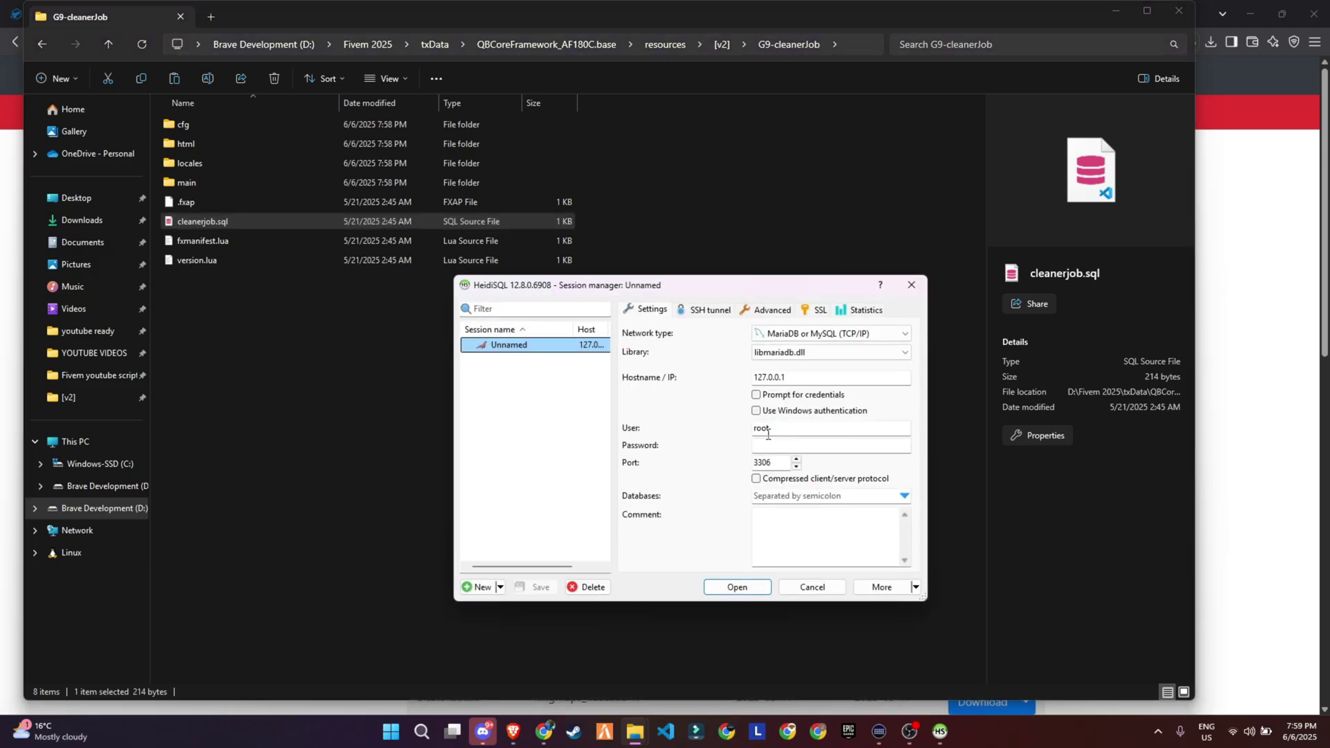
left_click(773, 446)
type("12345")
key("Return")
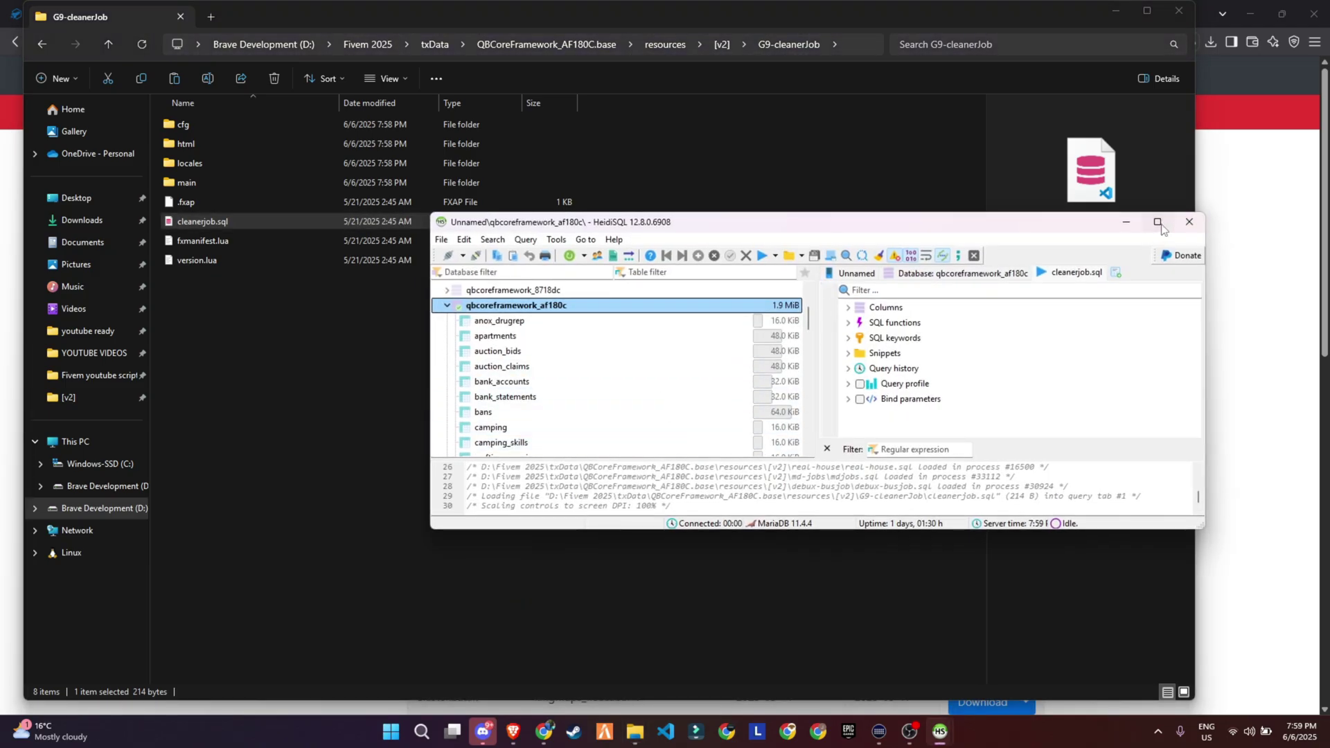
left_click(1157, 223)
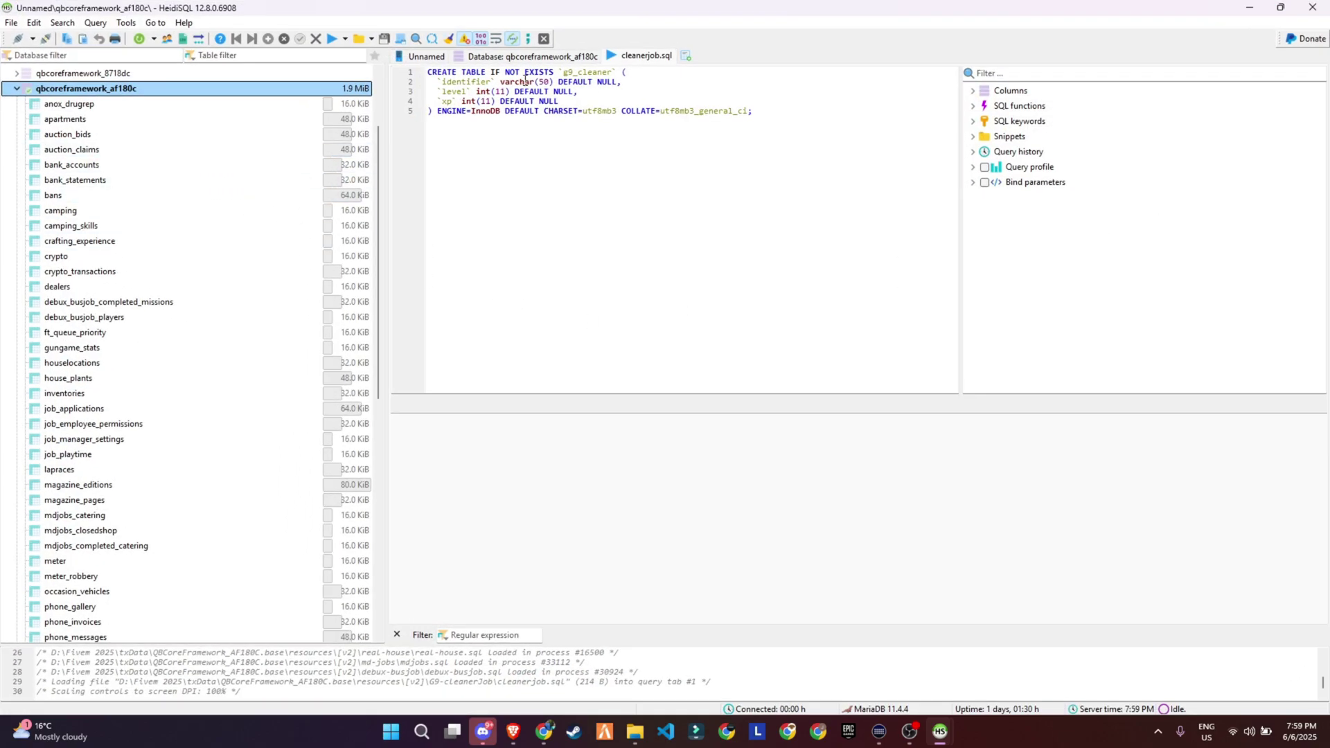
left_click(331, 39)
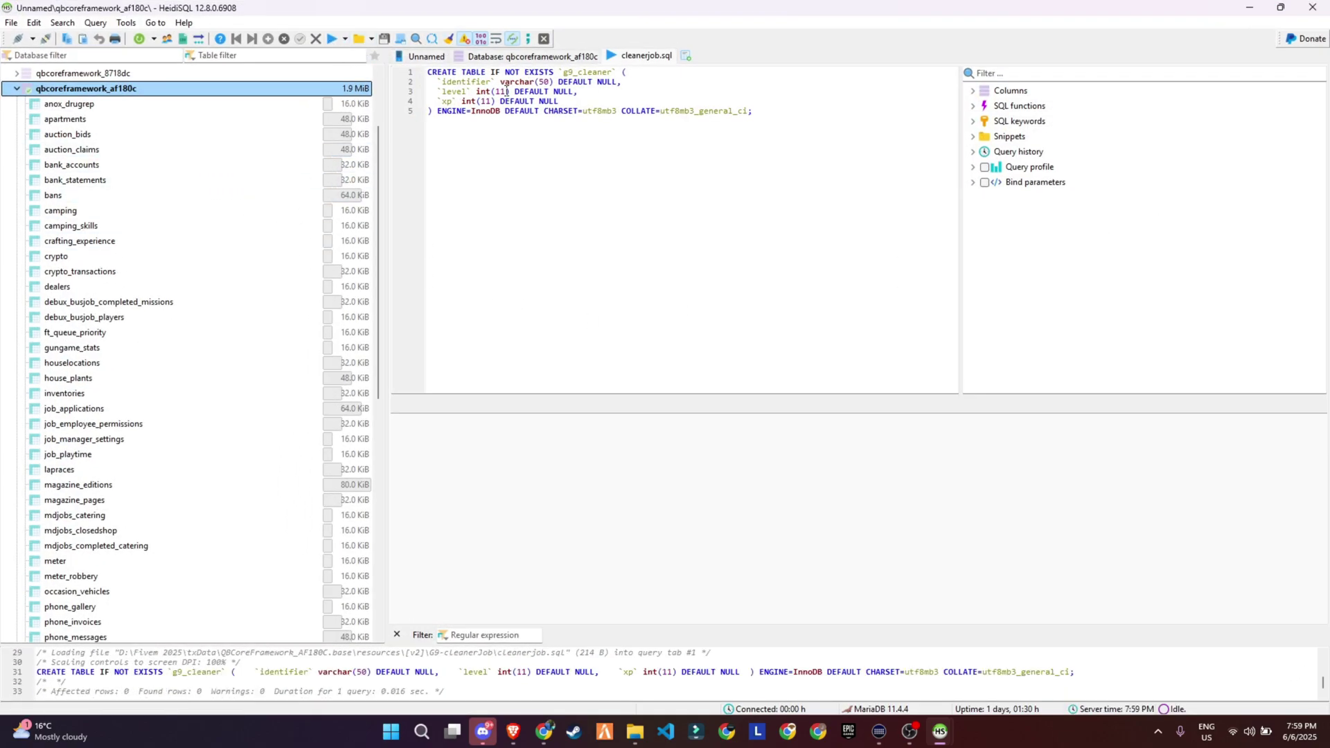
Minimize HeidiSQL and switch to VS Code to review cfg.lua's carFine 300 and canceljob settings.
left_click(1250, 7)
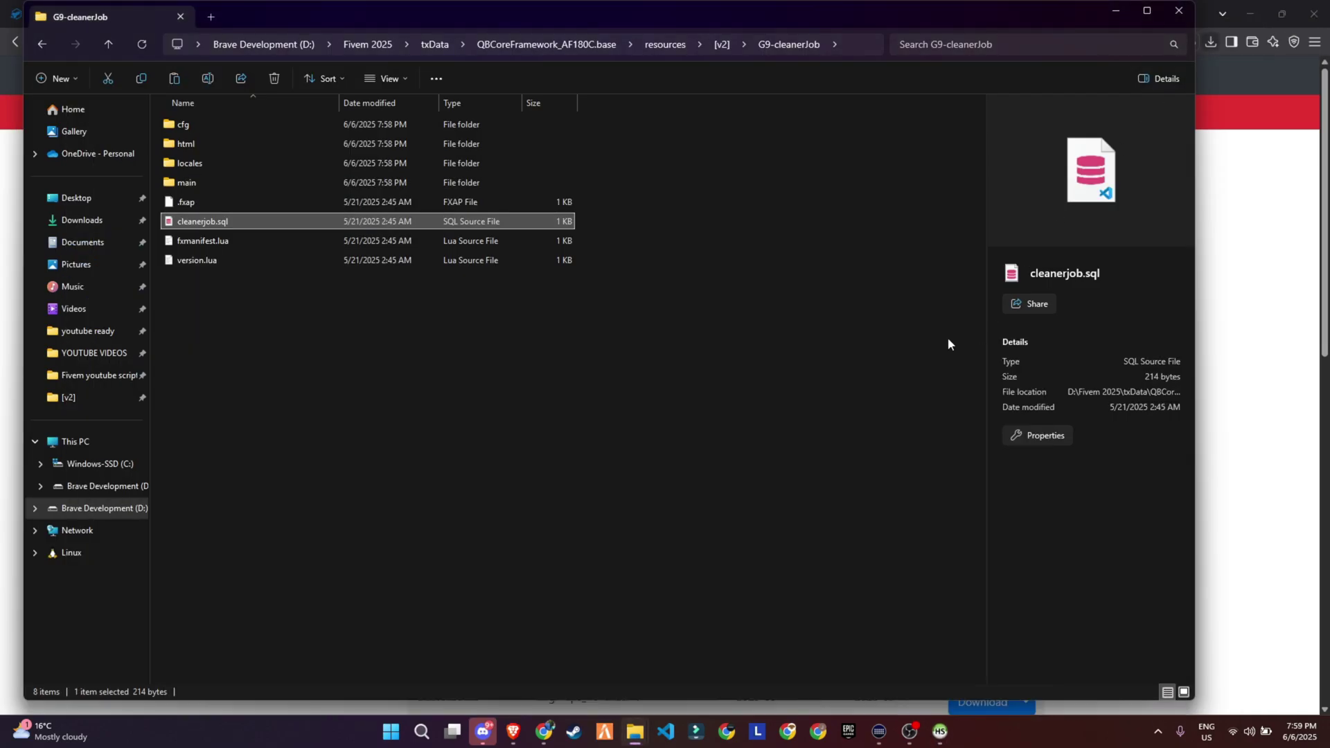
key("alt+Tab")
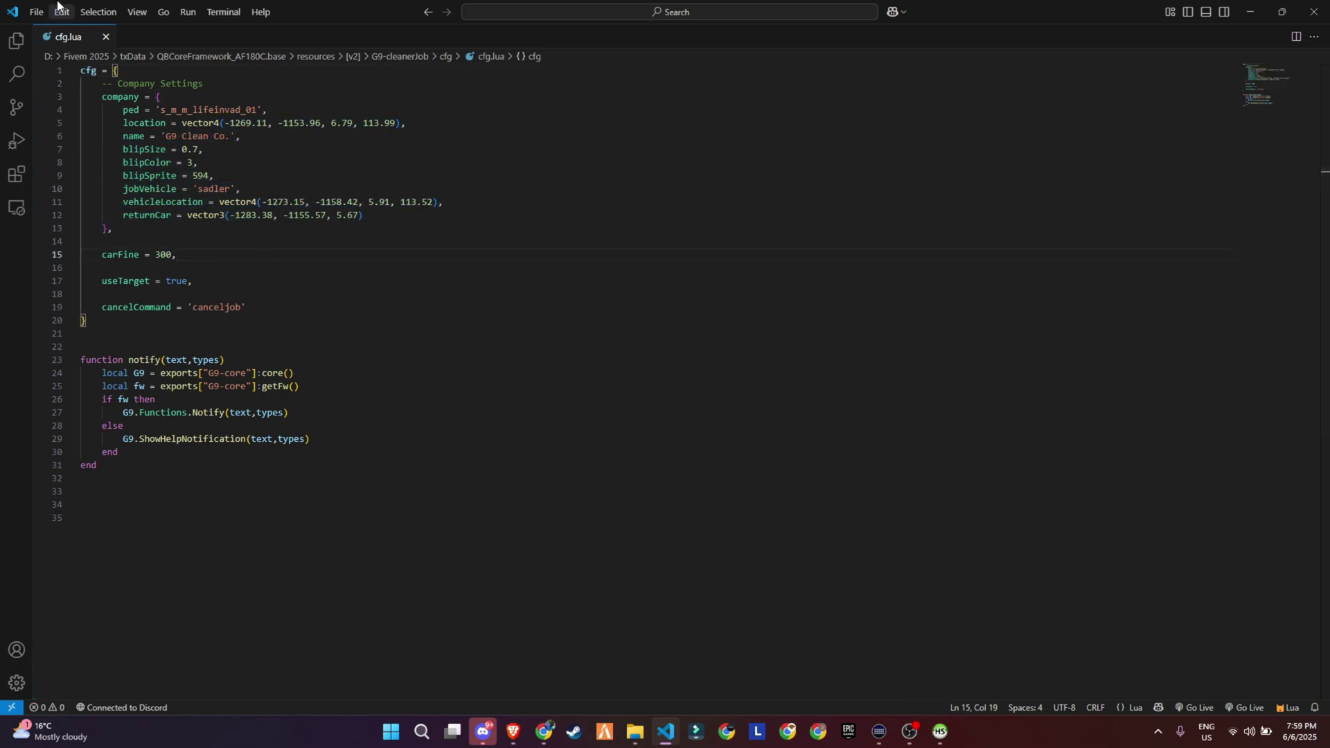
Save cfg.lua, then in-game walk along the storefront and climb over the railing.
left_click(34, 11)
left_click(76, 255)
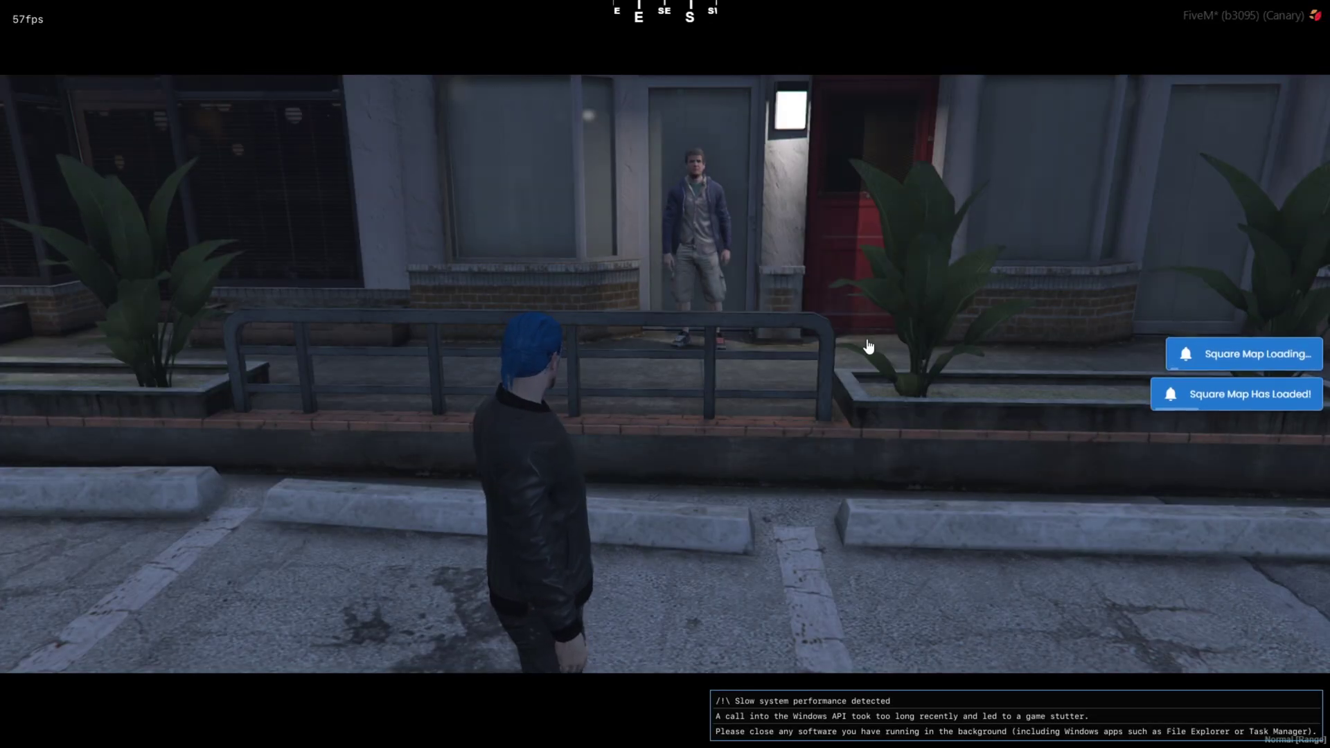
key("a")
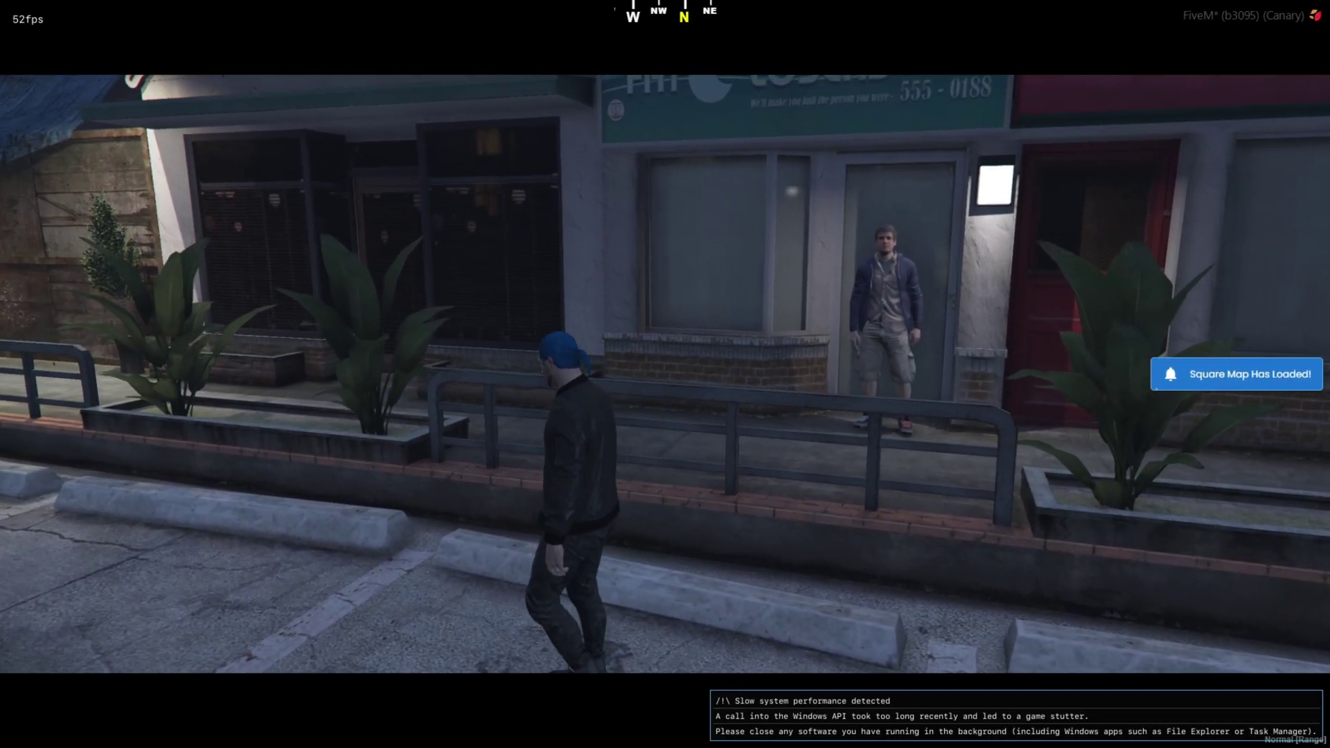
key("w")
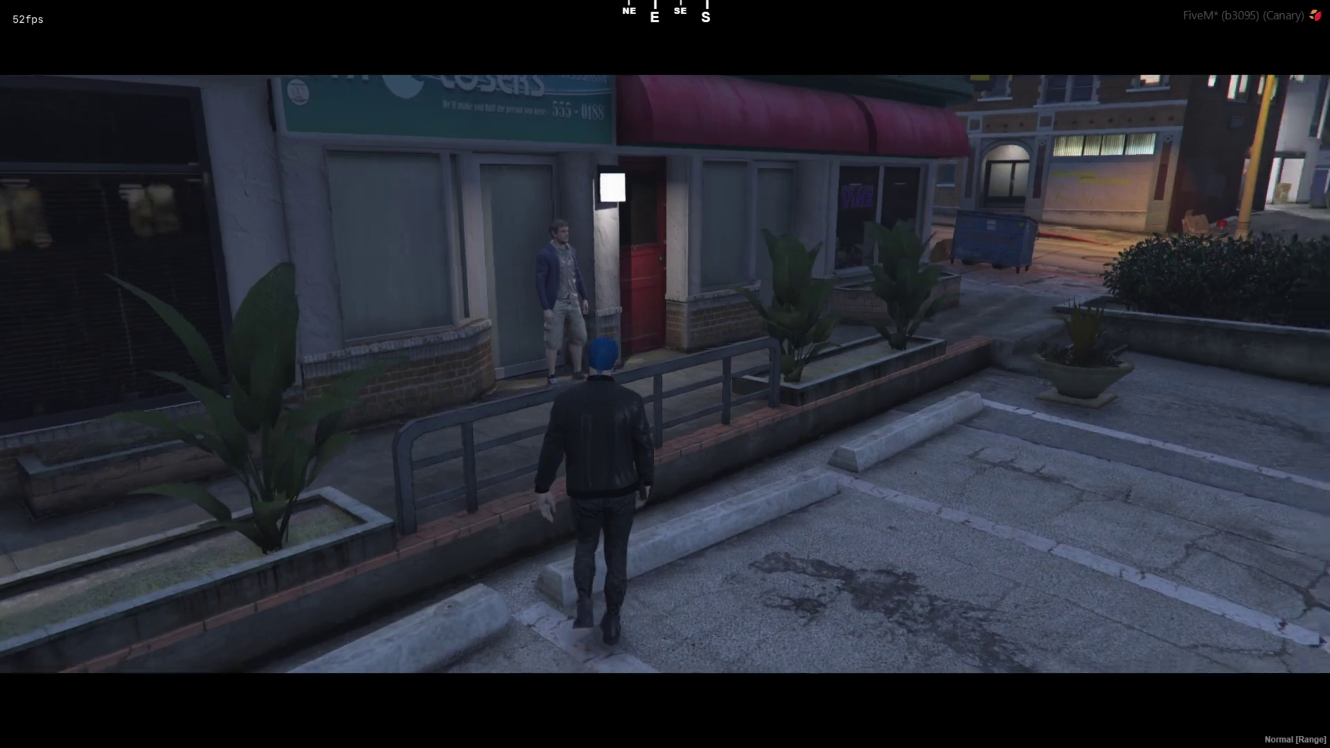
key("space")
Check the full map, then talk to the Cleaner Boss to bring up the Cleaning Job menu.
key("Escape")
left_click(564, 413)
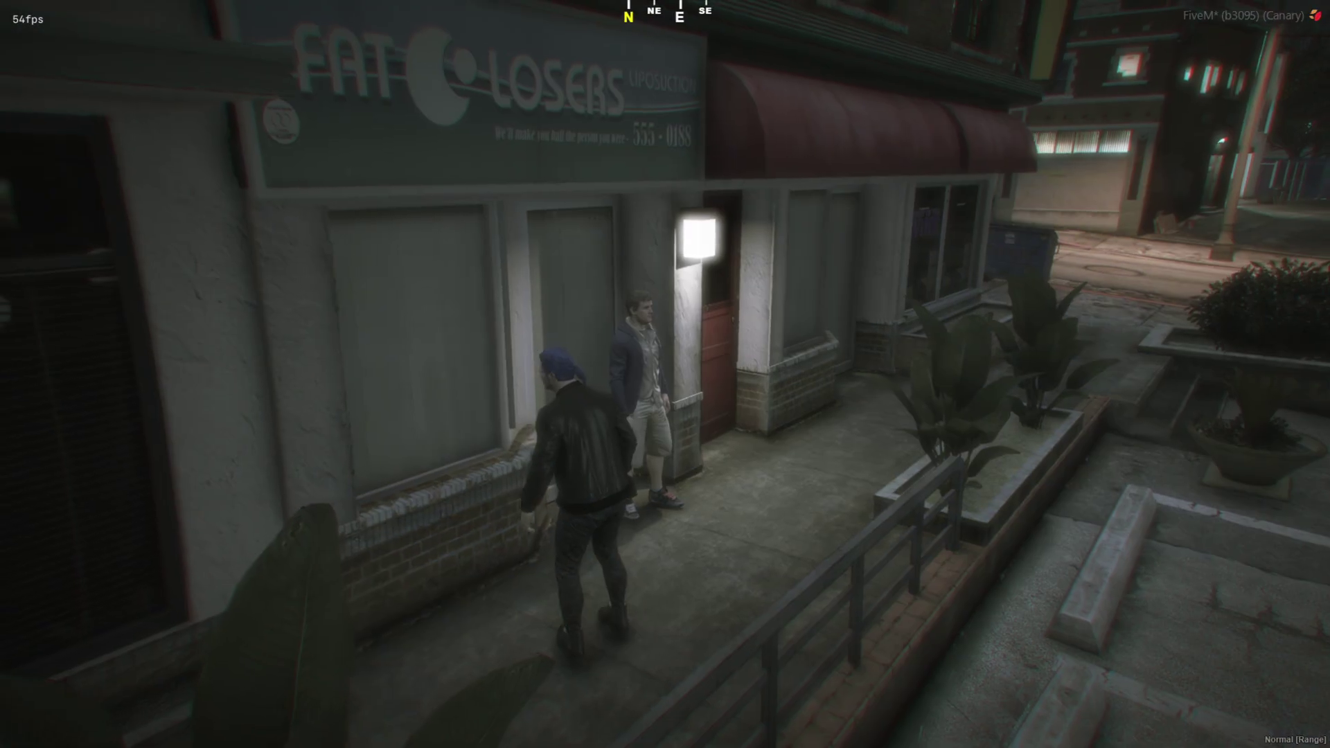
key("Escape")
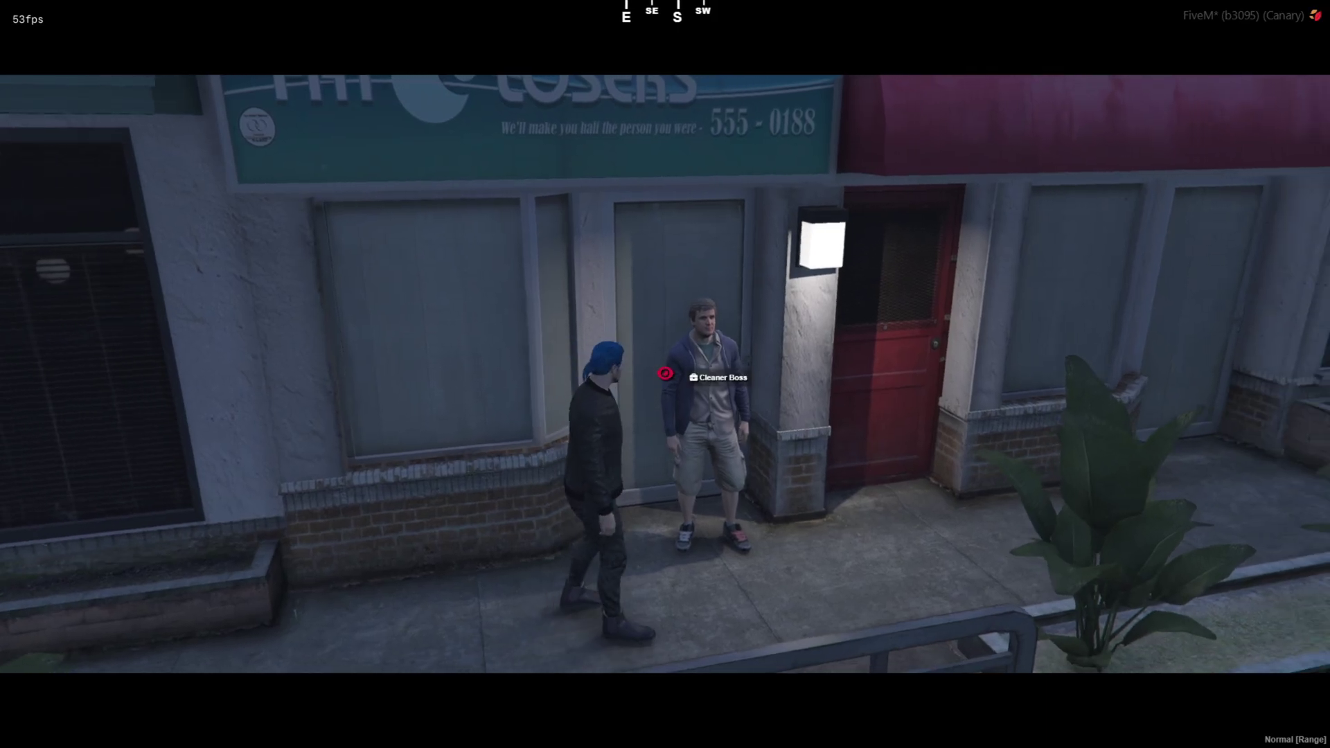
left_click(729, 372)
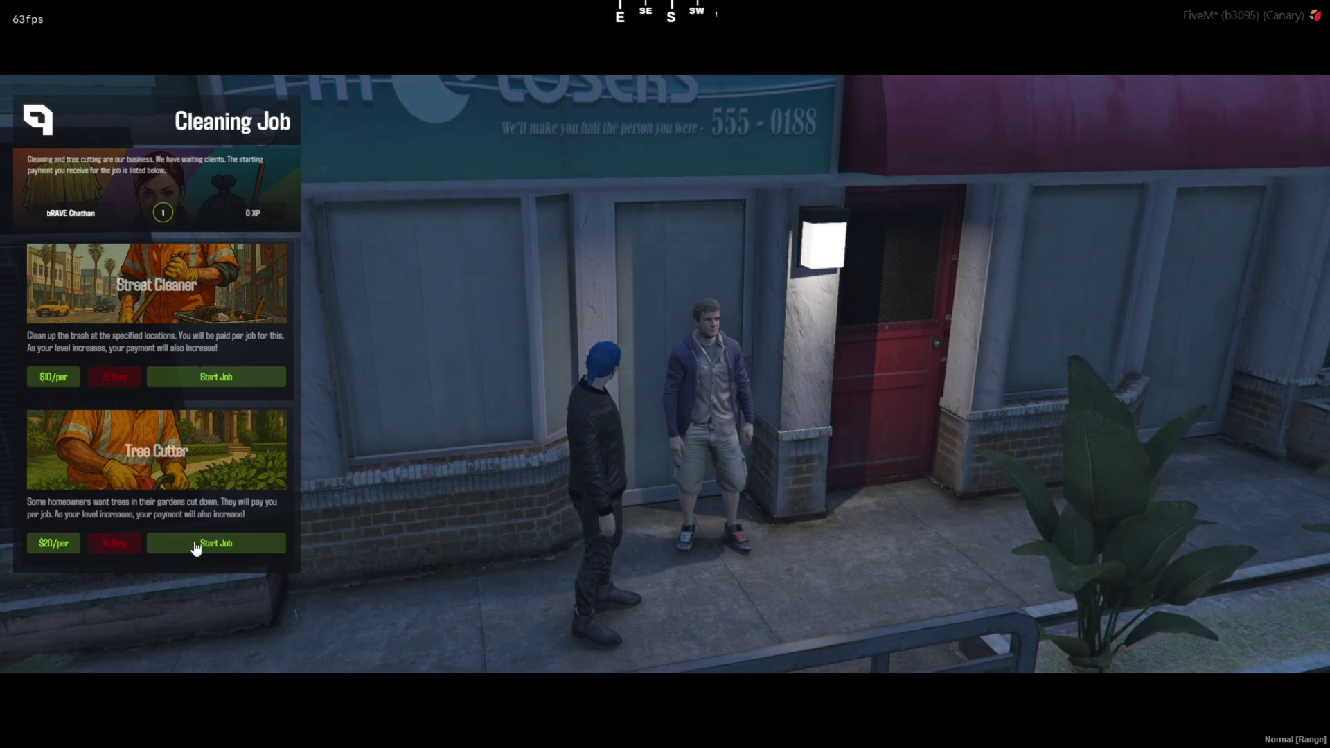
Start the cleaning job and check its location on the full map.
left_click(228, 379)
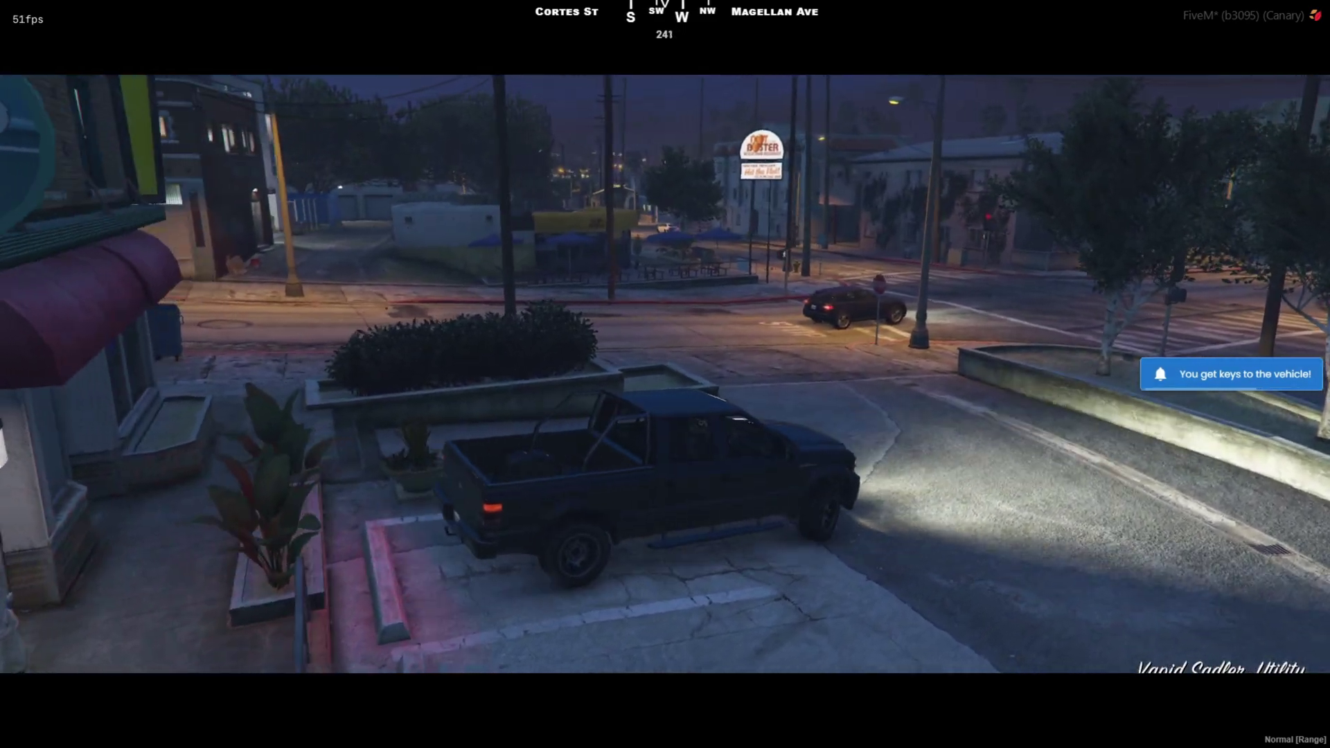
key("Escape")
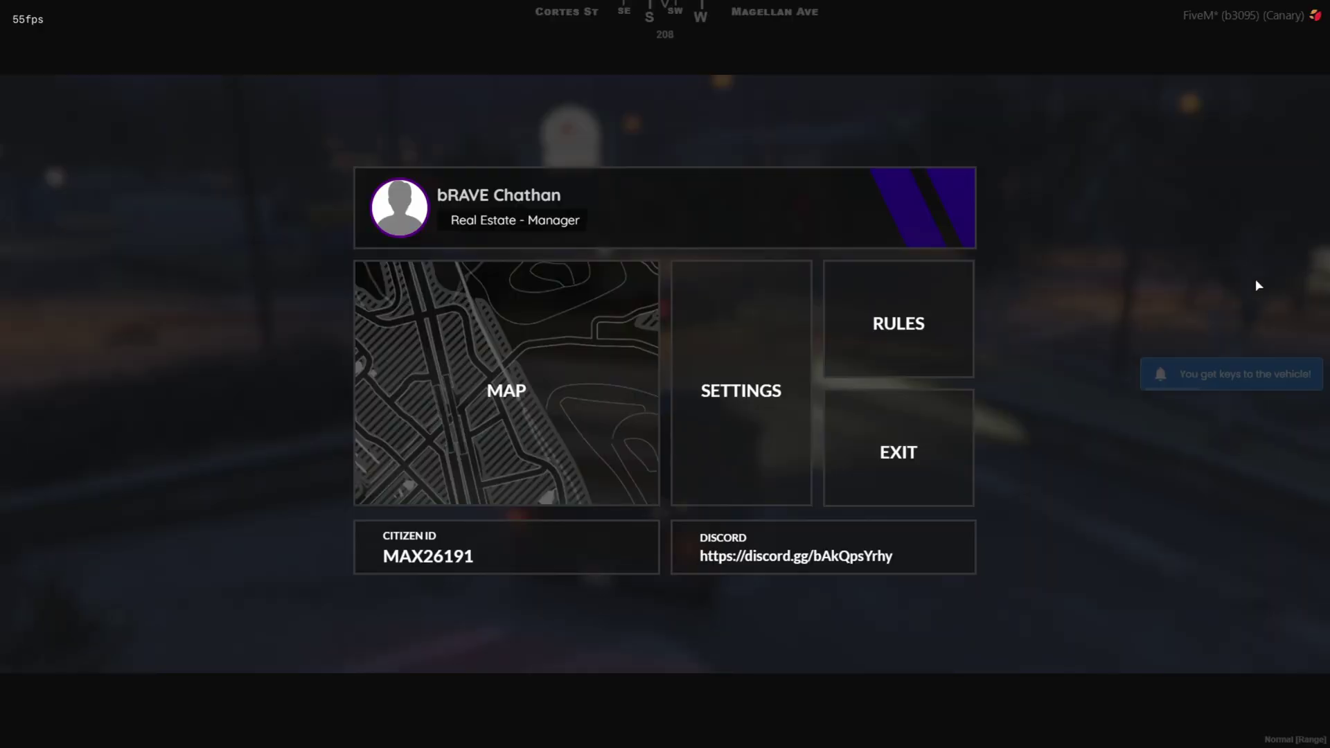
left_click(602, 428)
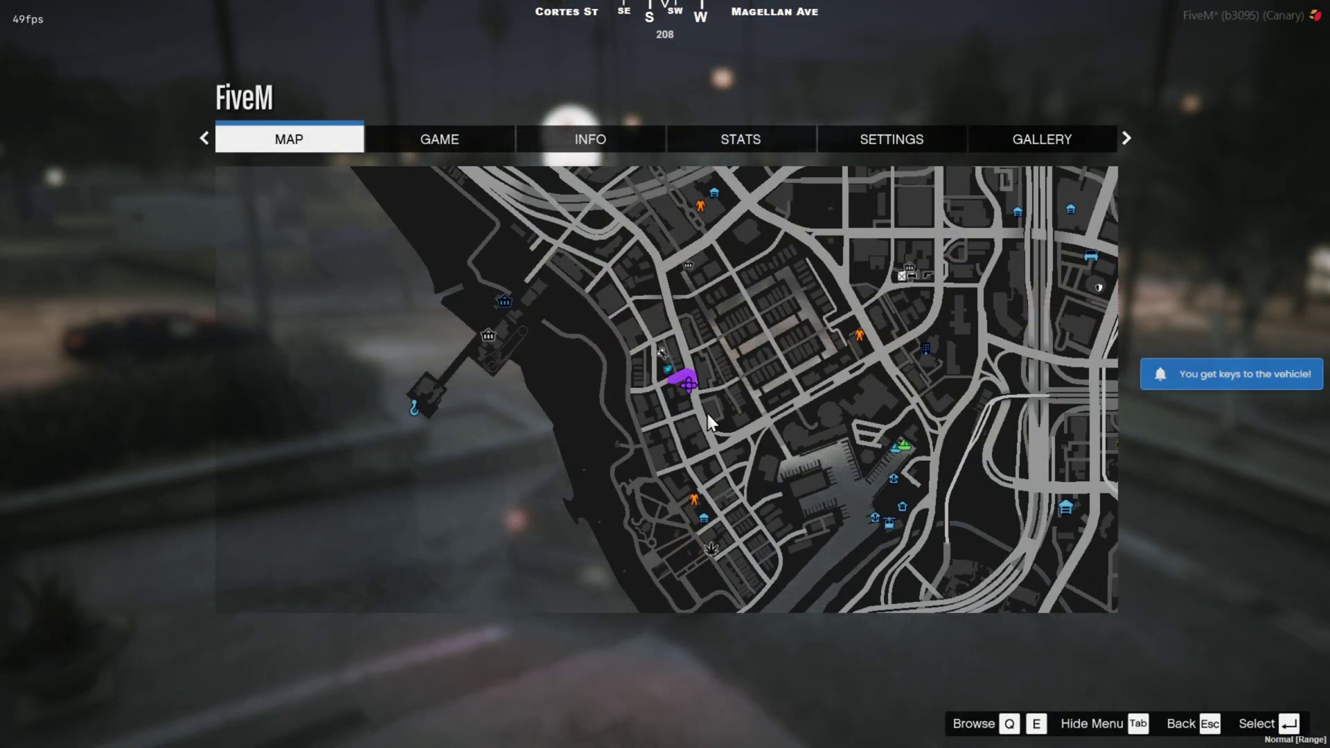
key("Escape")
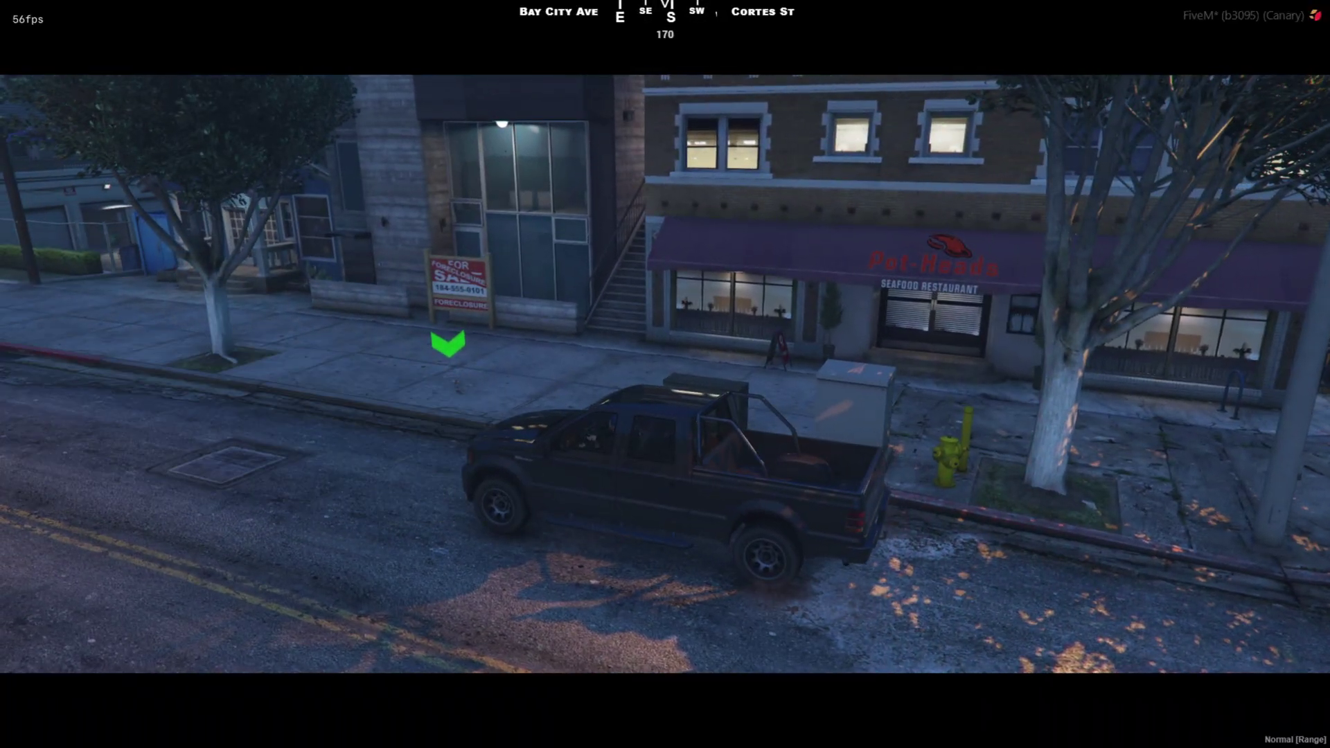
Leave the pickup, walk onto the green sidewalk marker and sweep up the trash.
key("f")
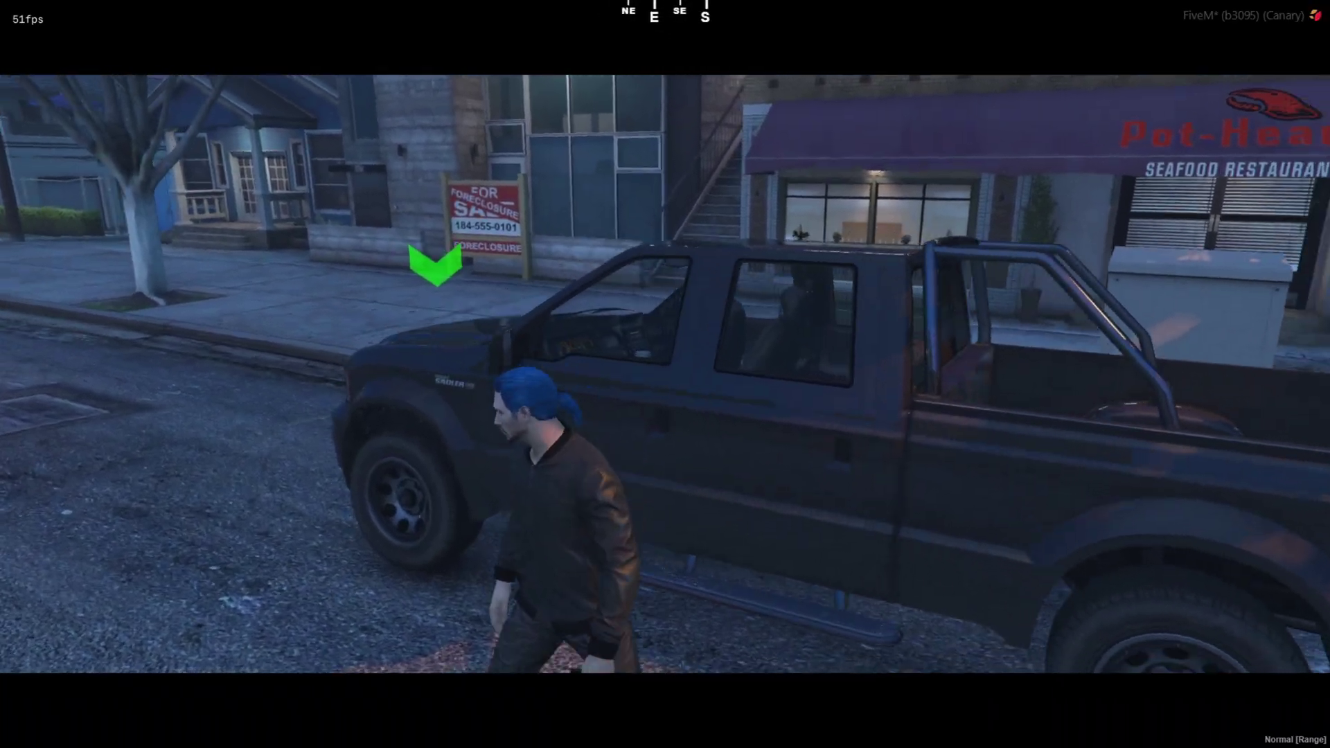
key("w")
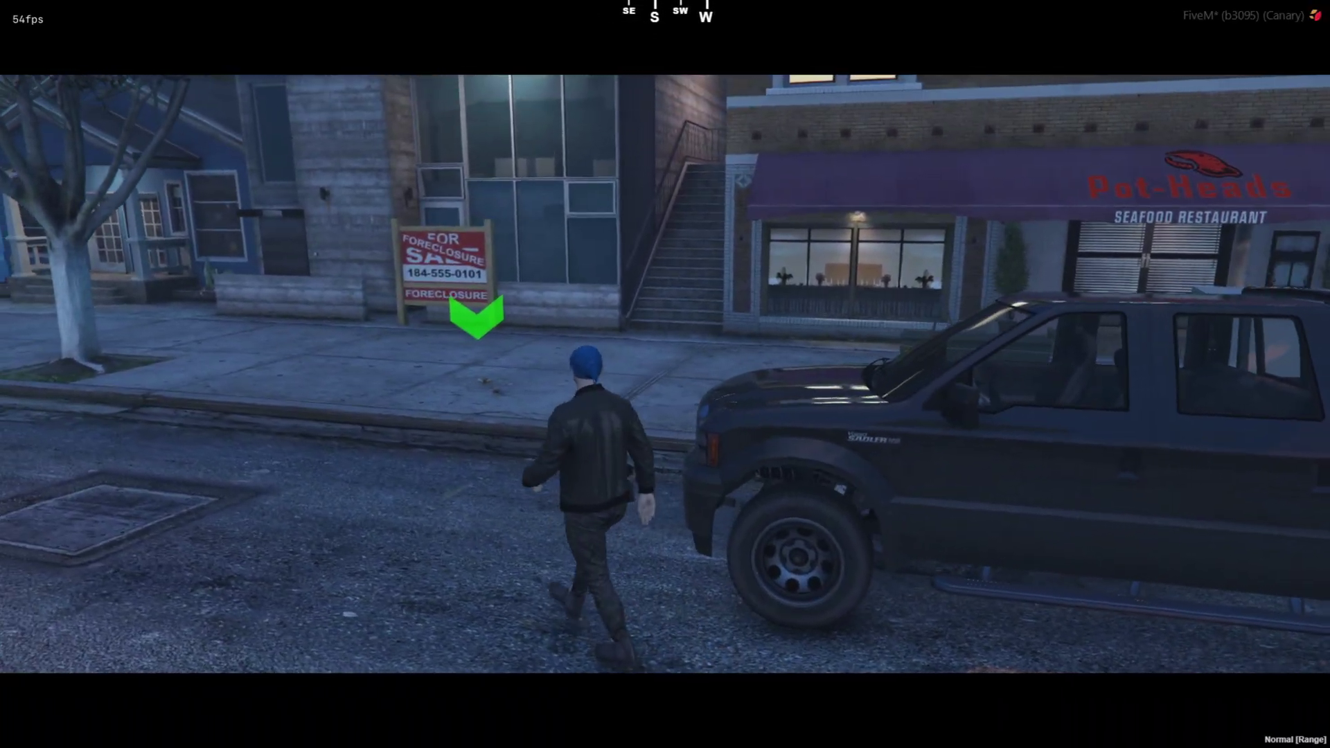
key("w")
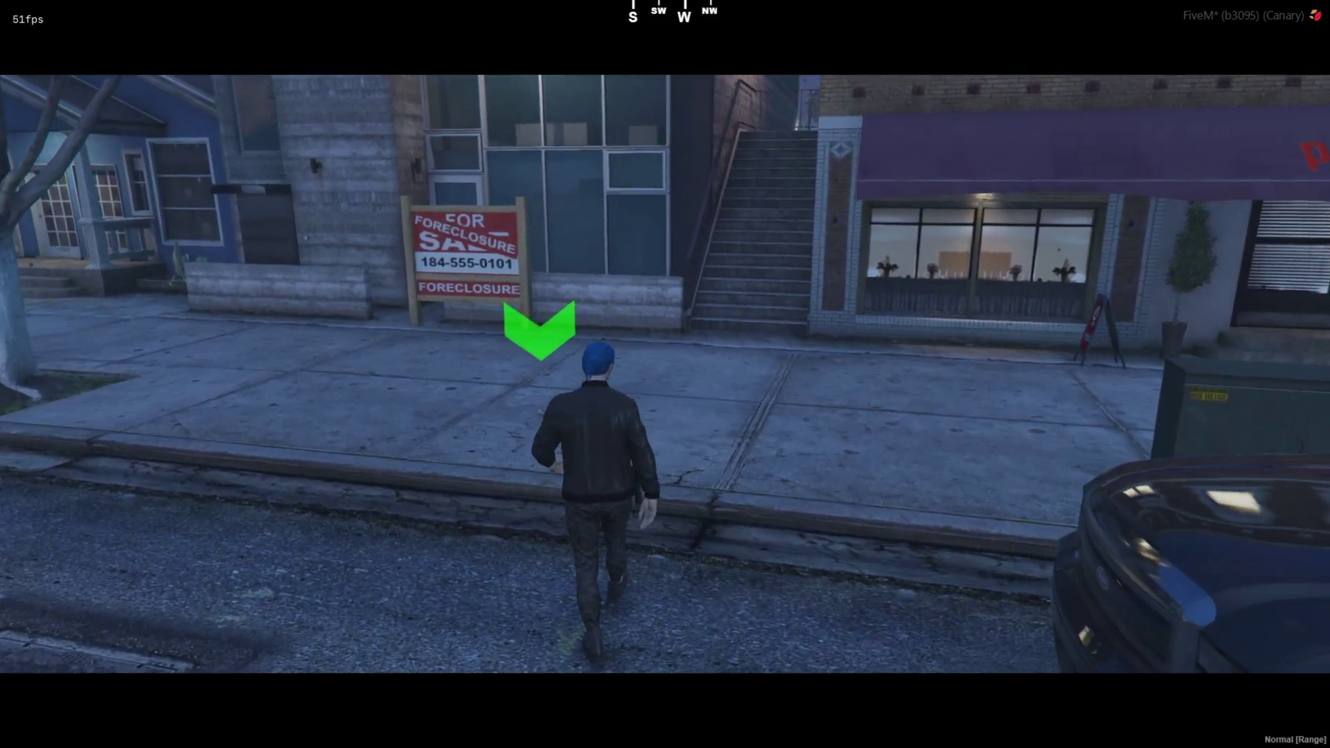
key("w")
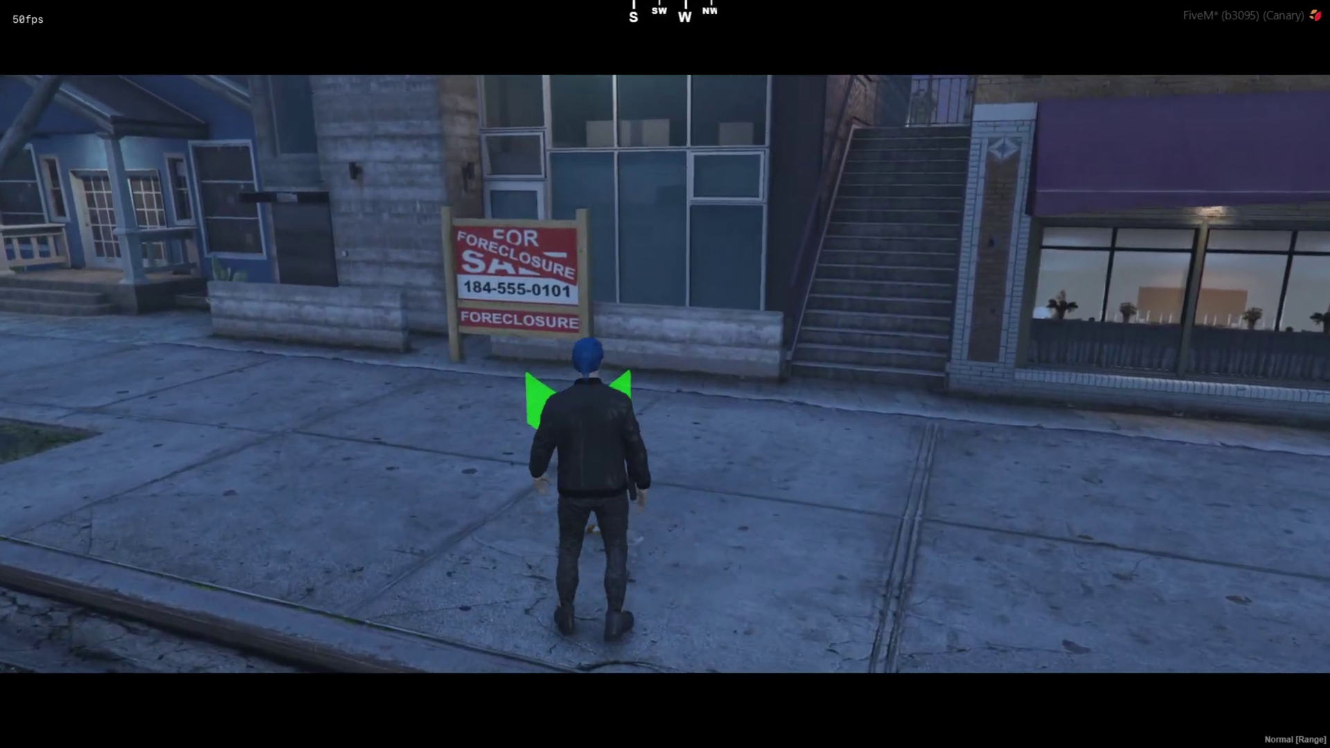
key("e")
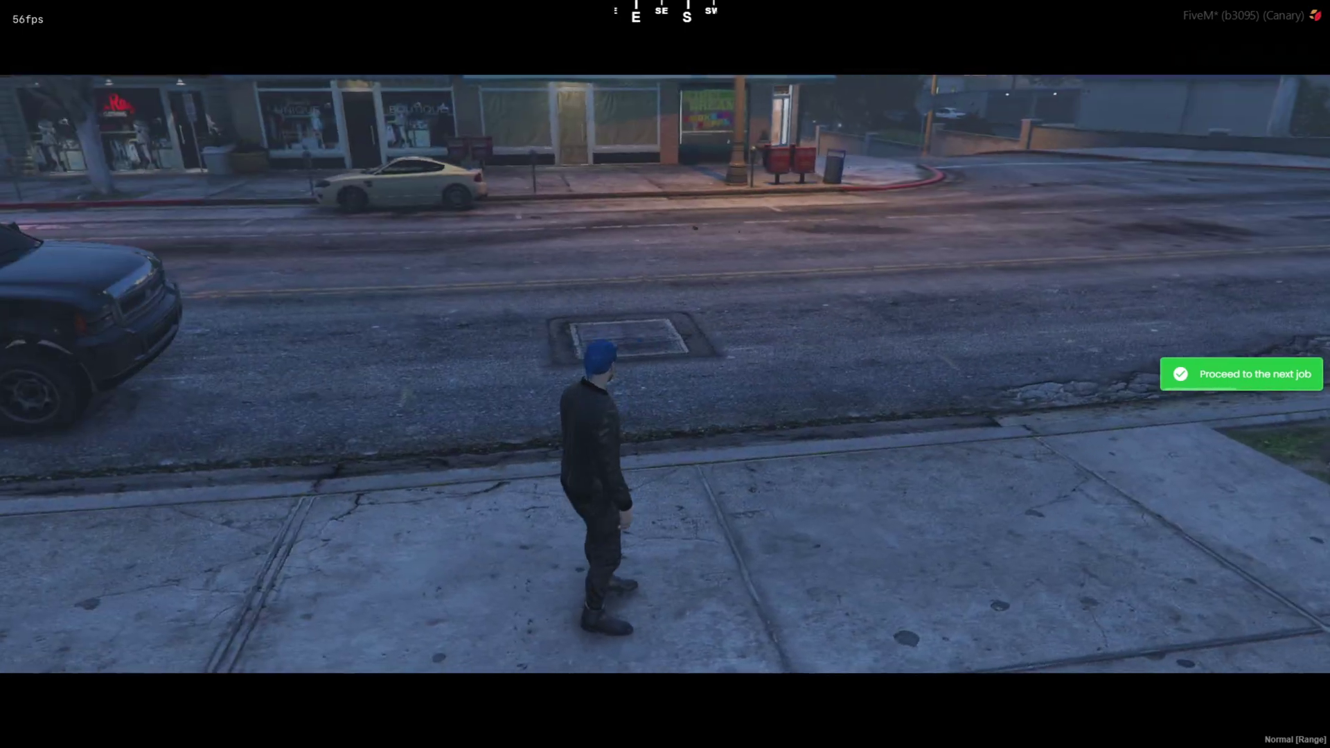
Return to the pickup truck and check the next destination on the map.
key("w")
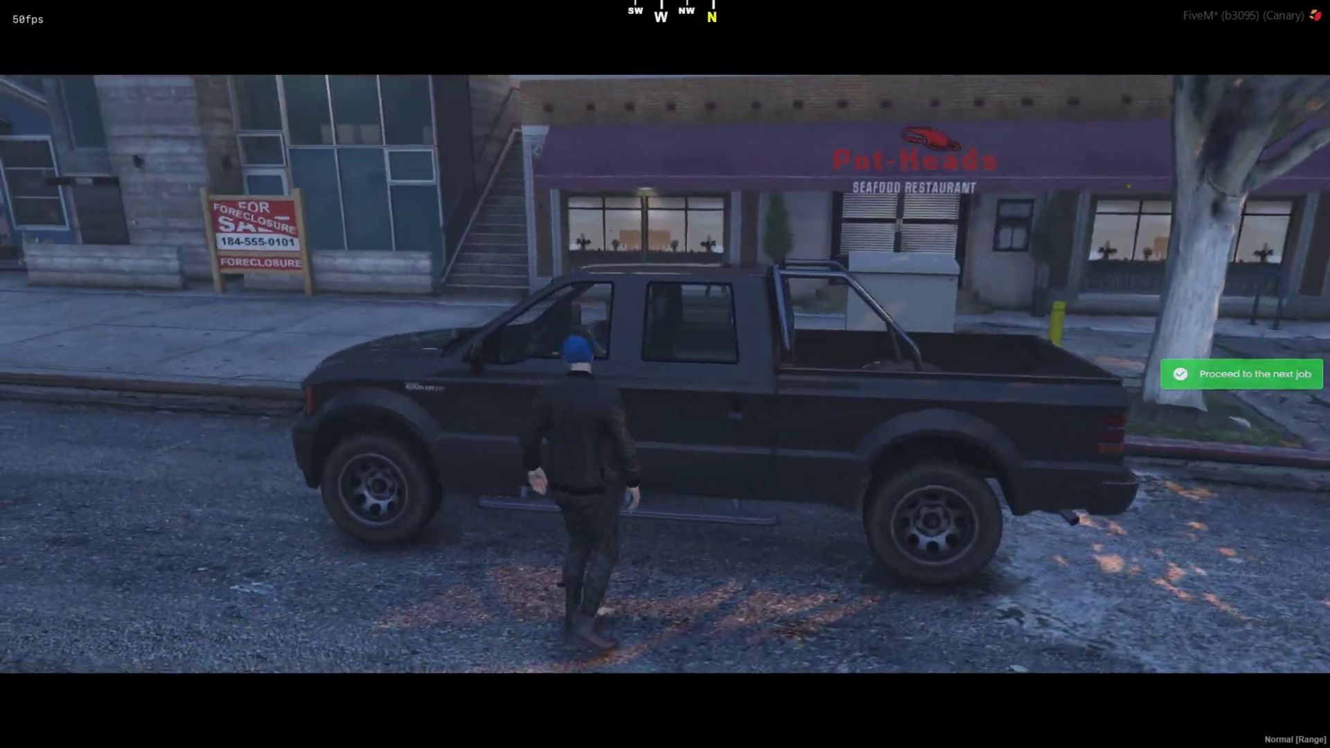
key("Escape")
left_click(514, 427)
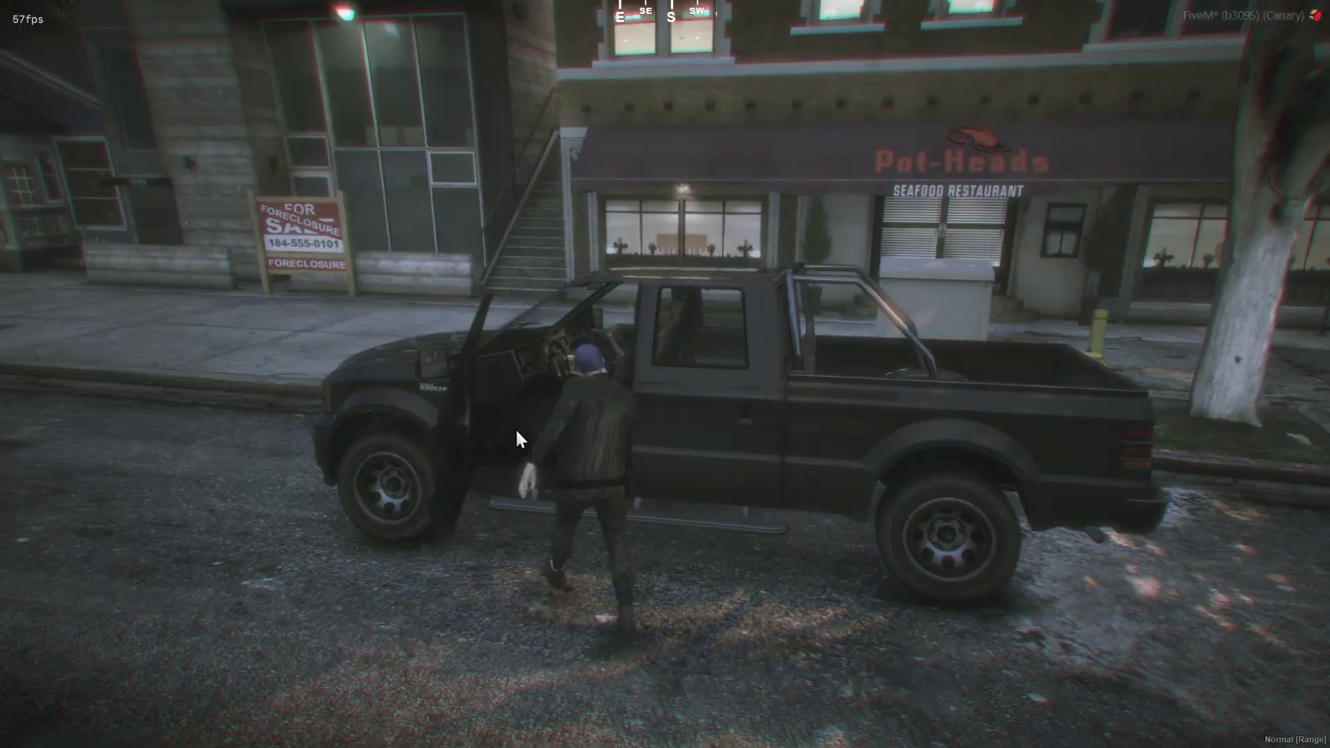
key("Escape")
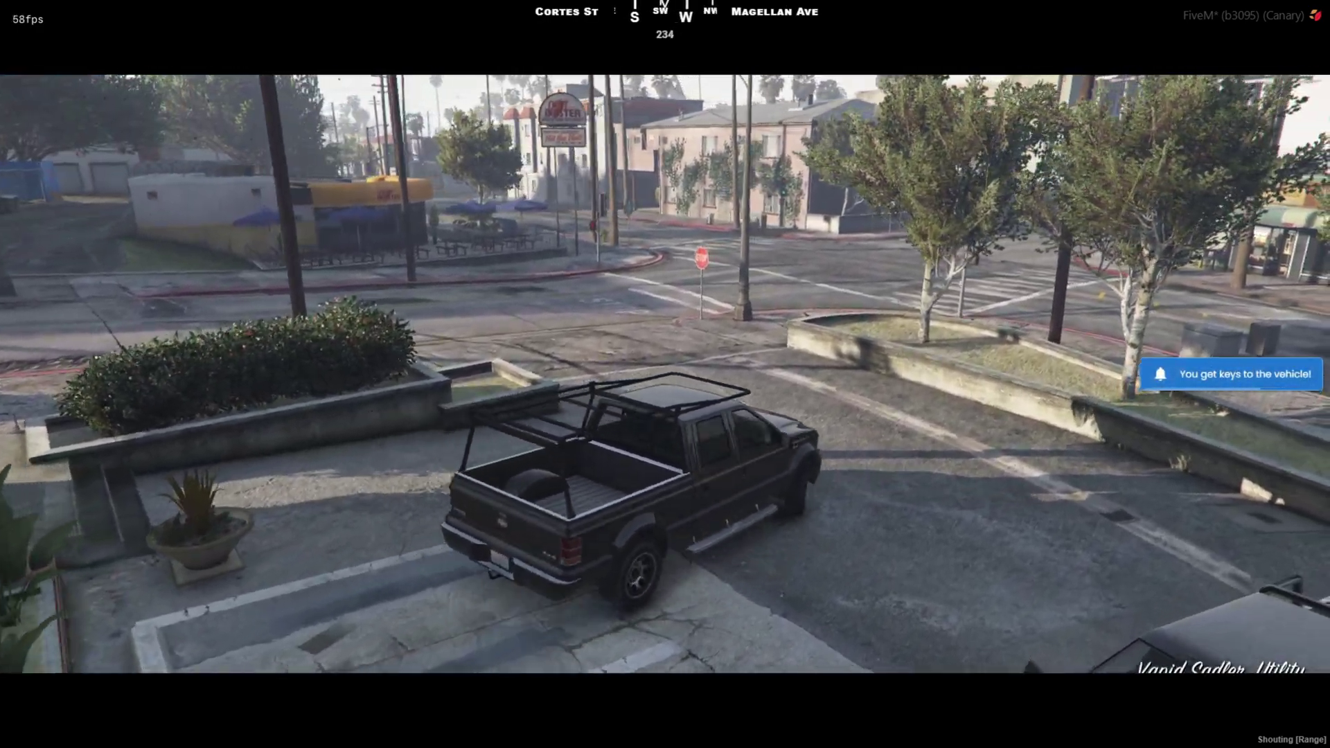
Check the Tree Cutter waypoint on the map and climb over the wall to the marked tree.
key("Escape")
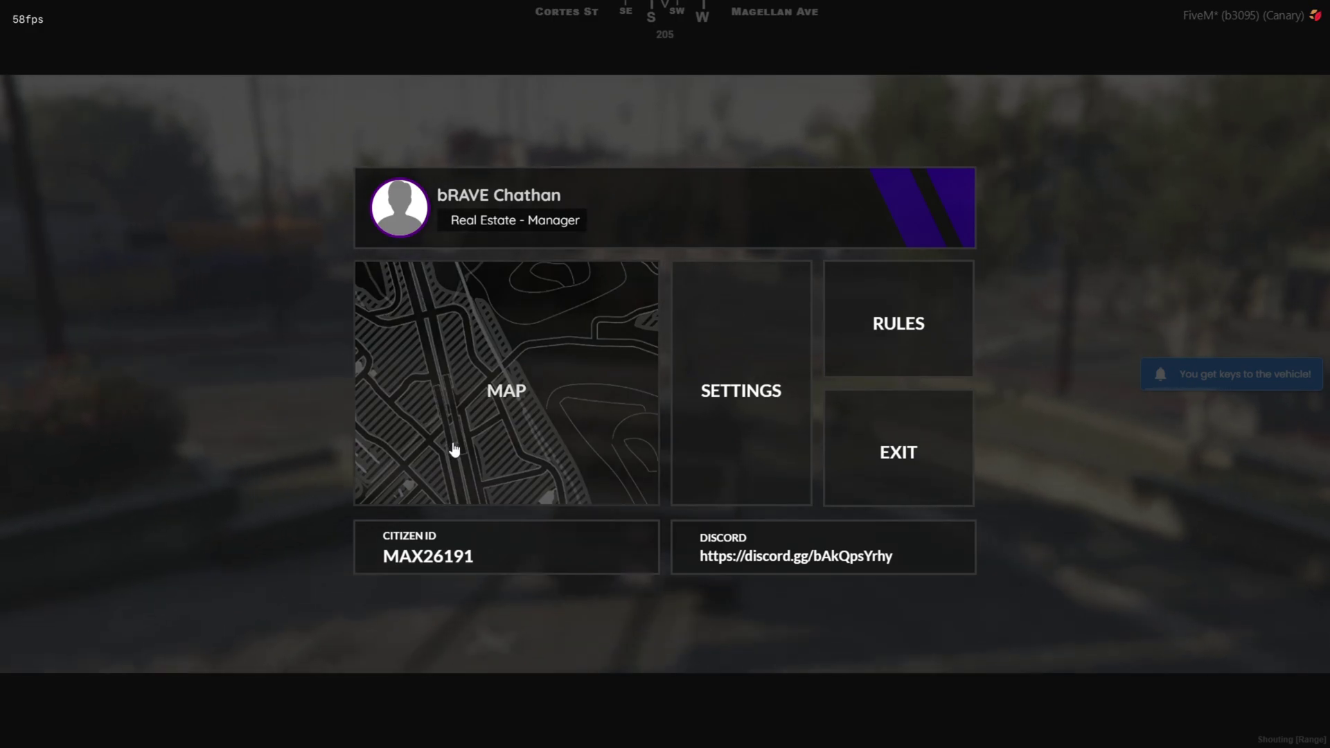
left_click(454, 449)
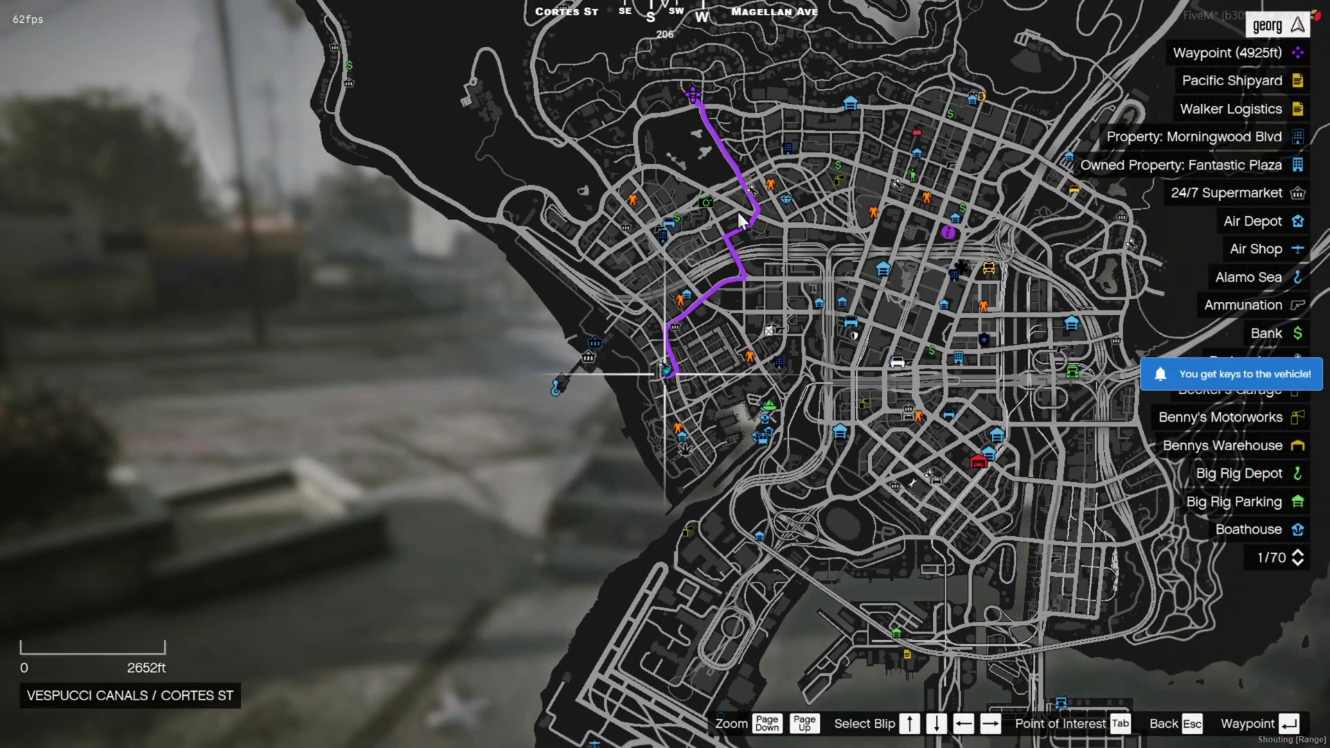
key("Escape")
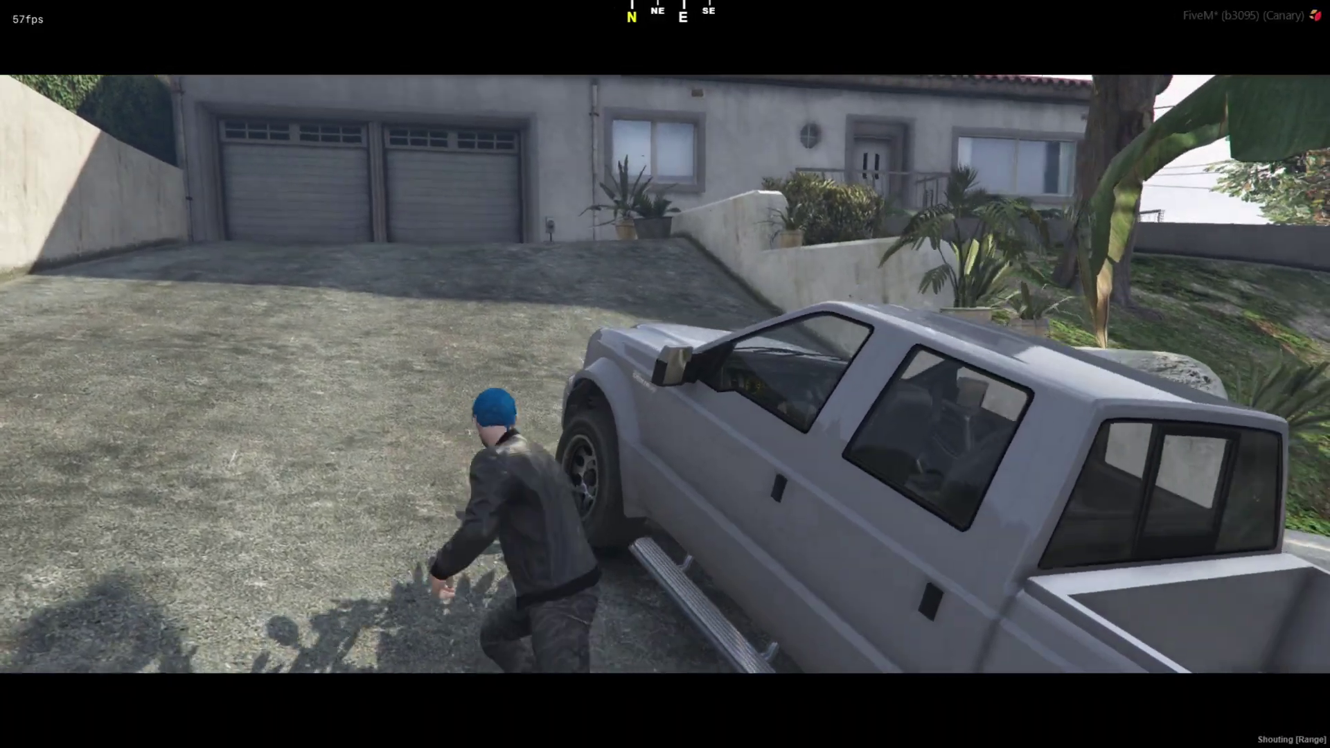
key("w")
key("space")
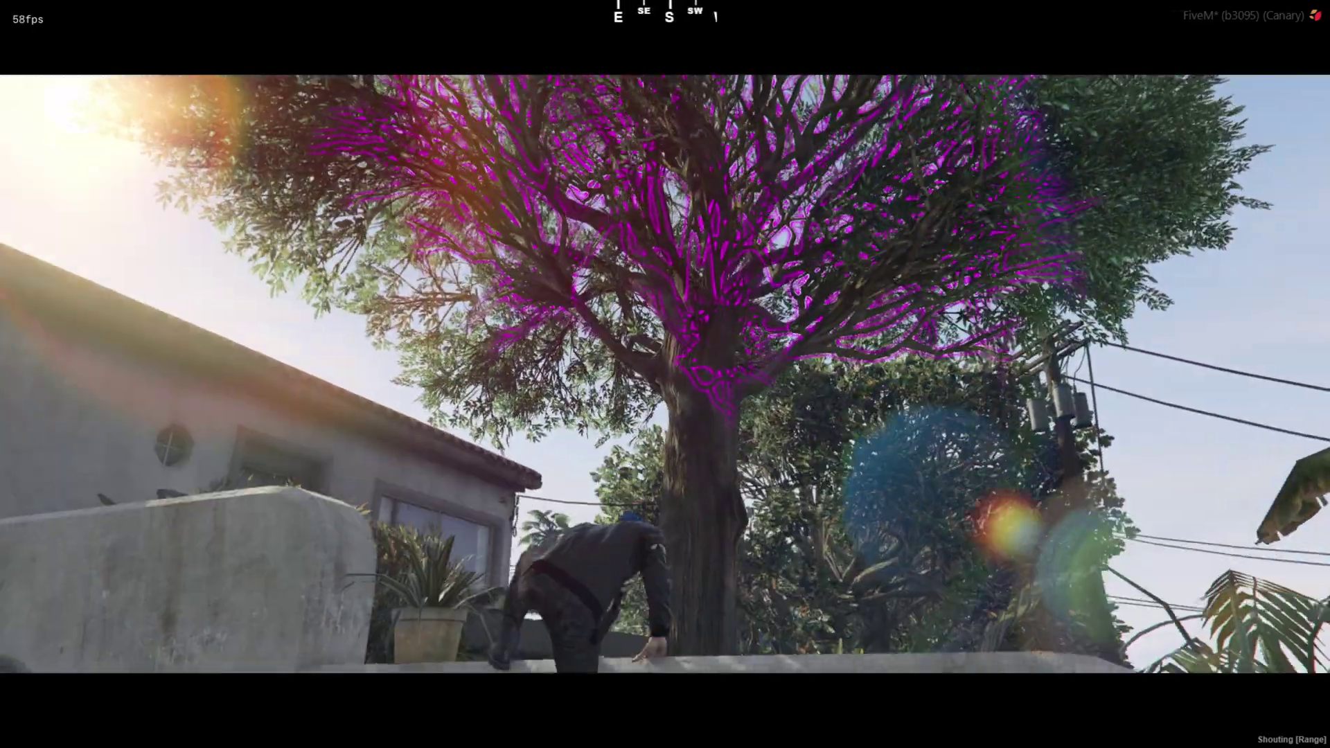
key("w")
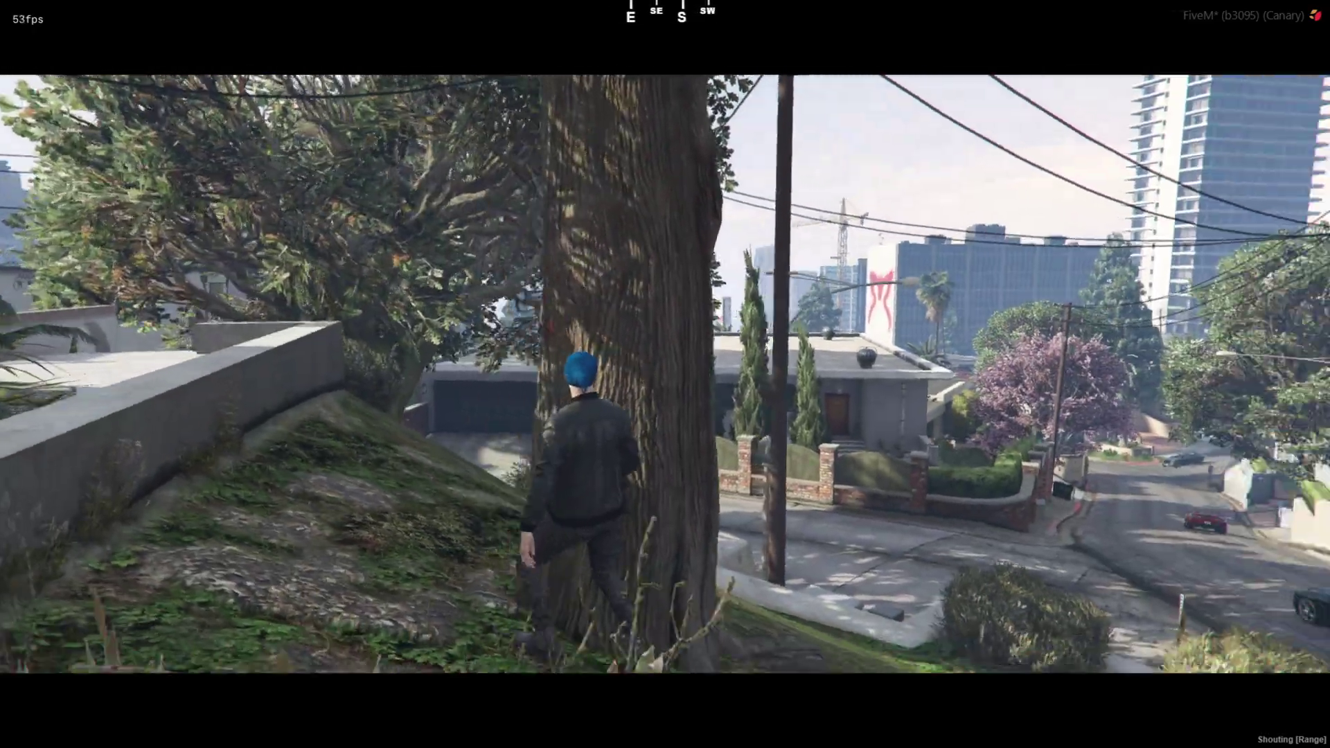
Chop down the marked tree for $20, then return to the pickup's driver seat.
key("w")
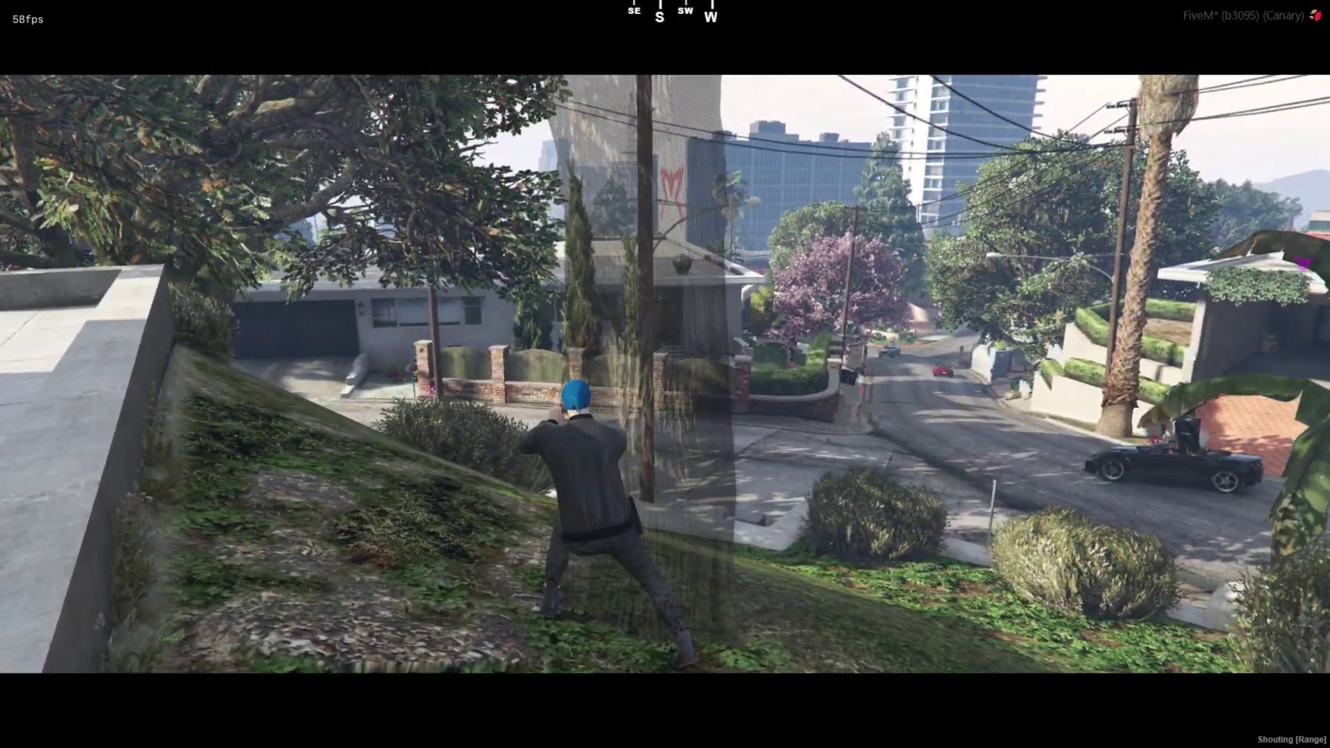
key("w")
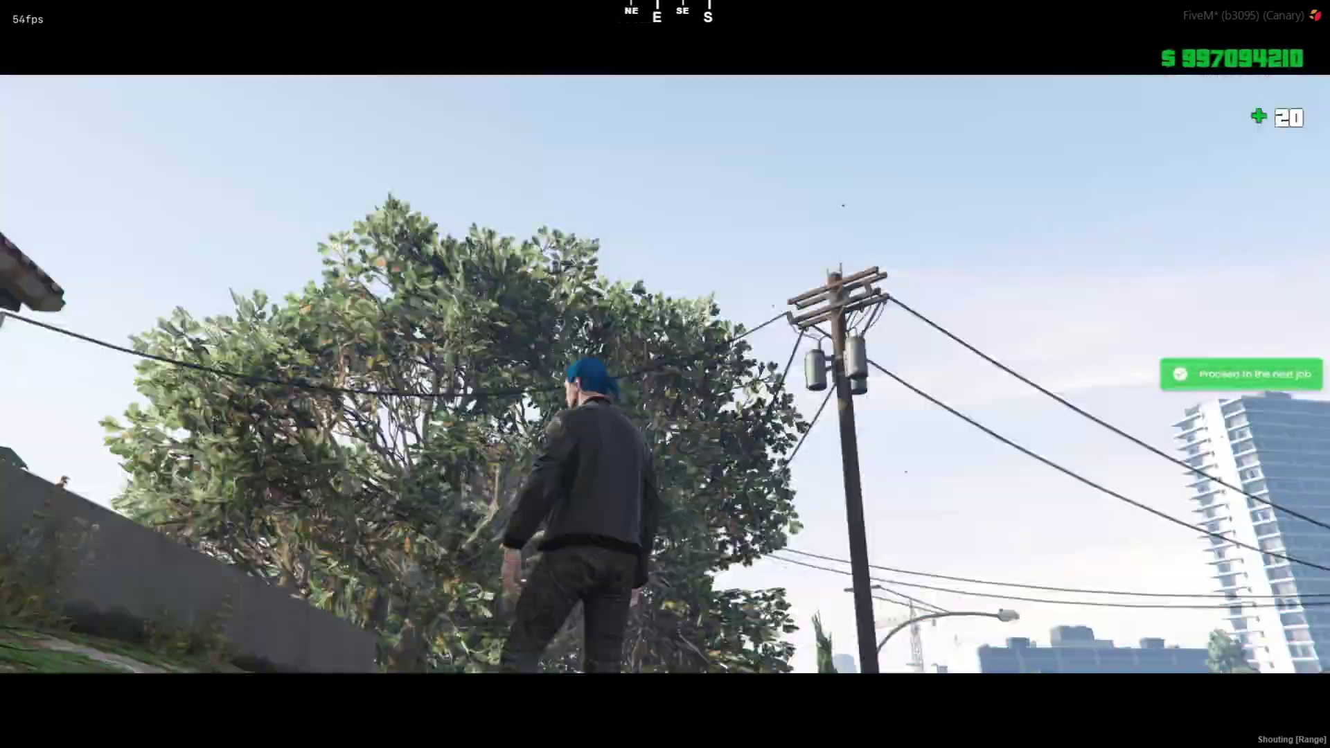
key("w")
key("space")
key("w")
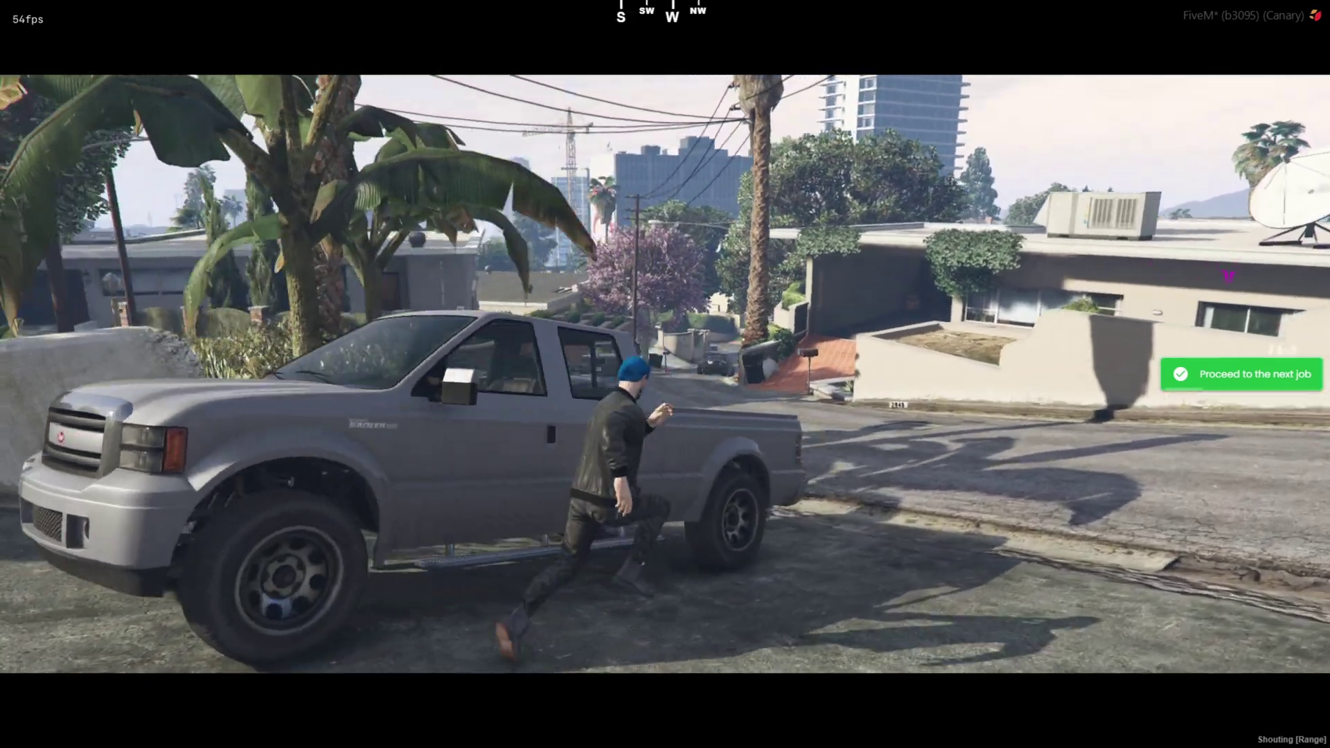
key("f")
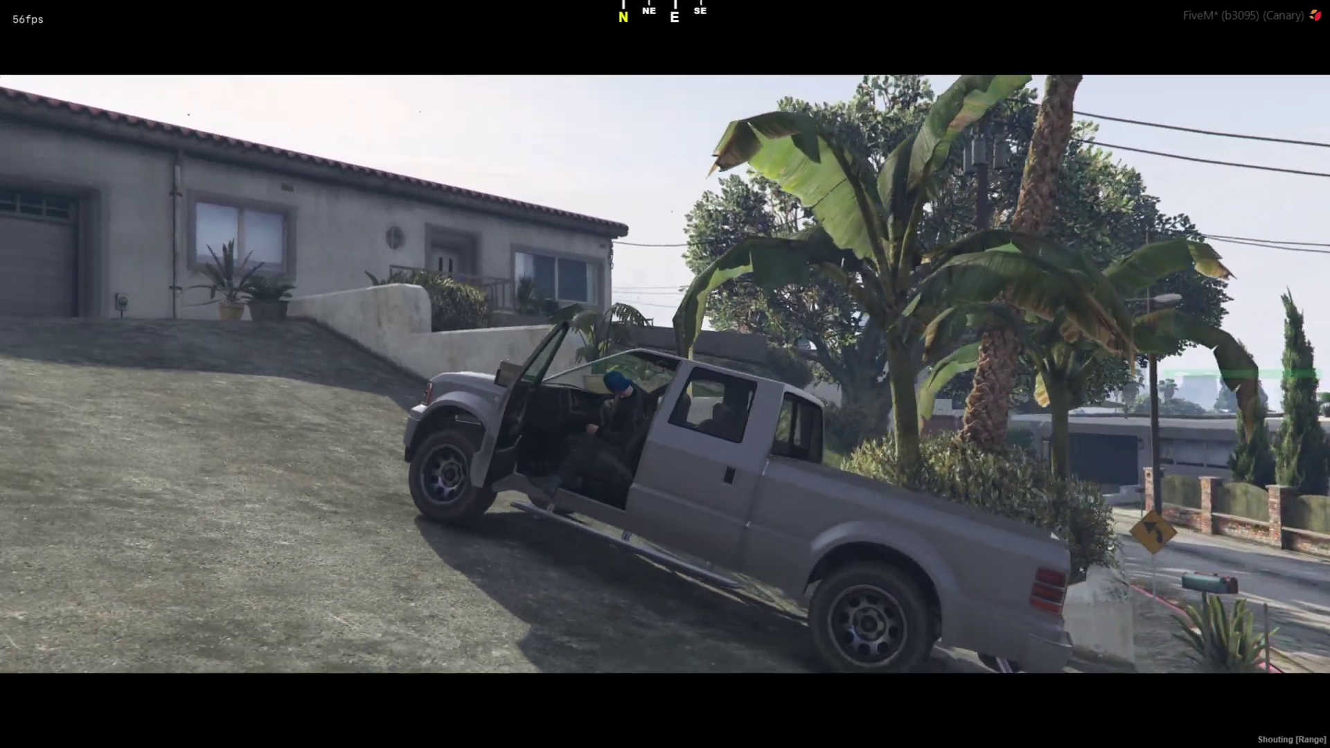
Check the next tree waypoint on the map, drive across the forecourt and get out.
key("Escape")
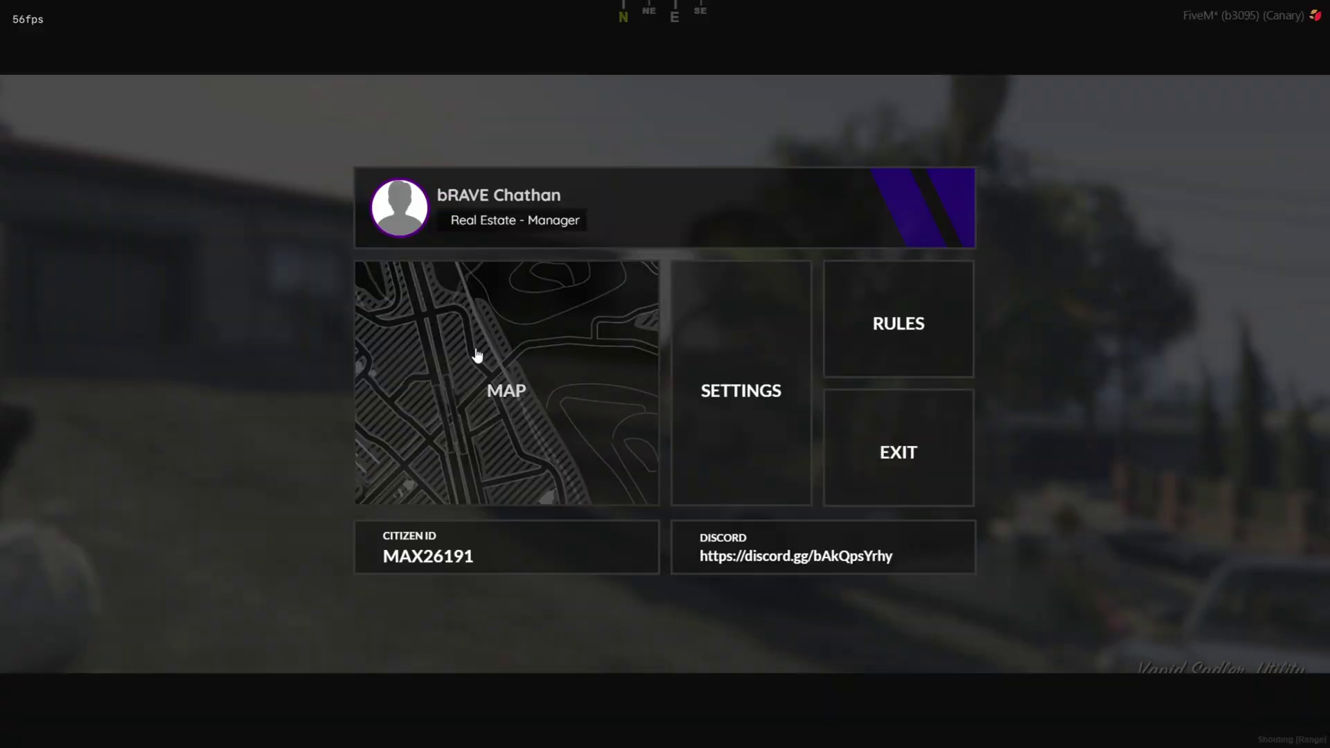
left_click(477, 355)
key("Escape")
key("a")
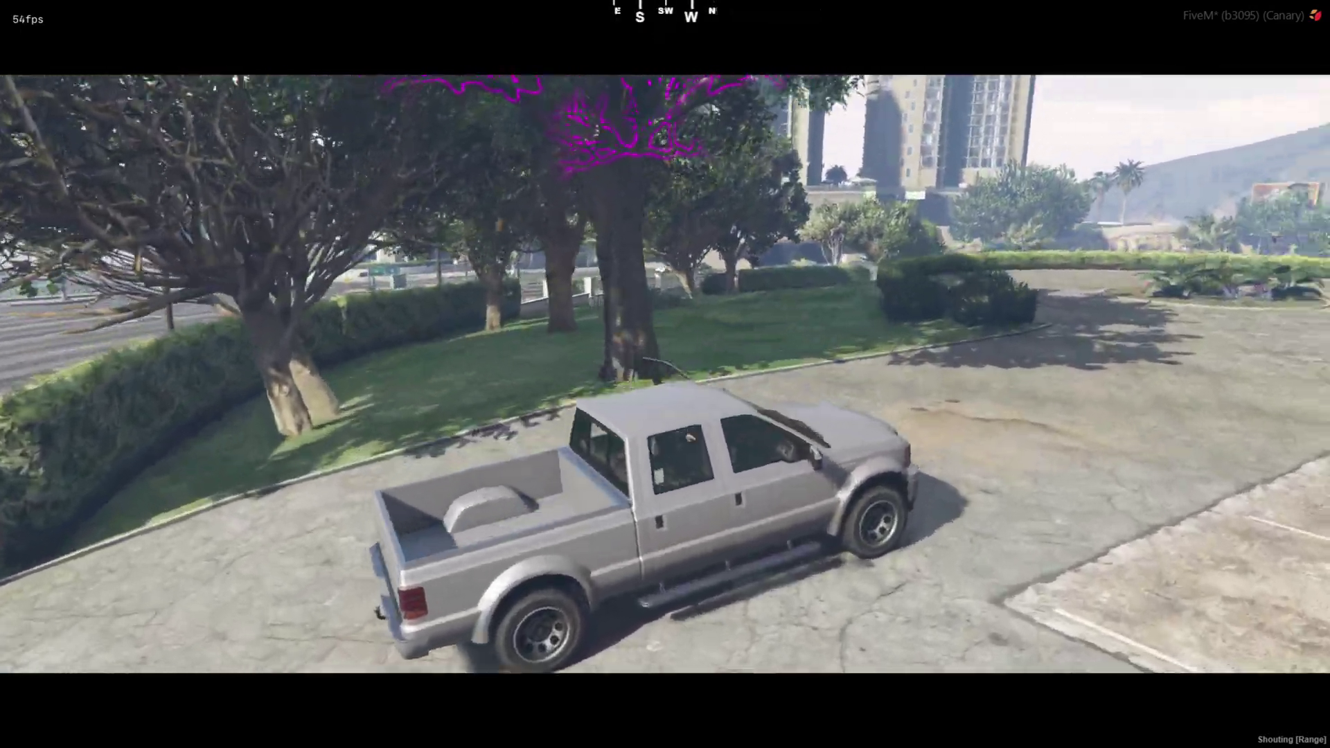
key("f")
Cut down the marked tree for payment, then drive toward the next marked park tree.
key("w")
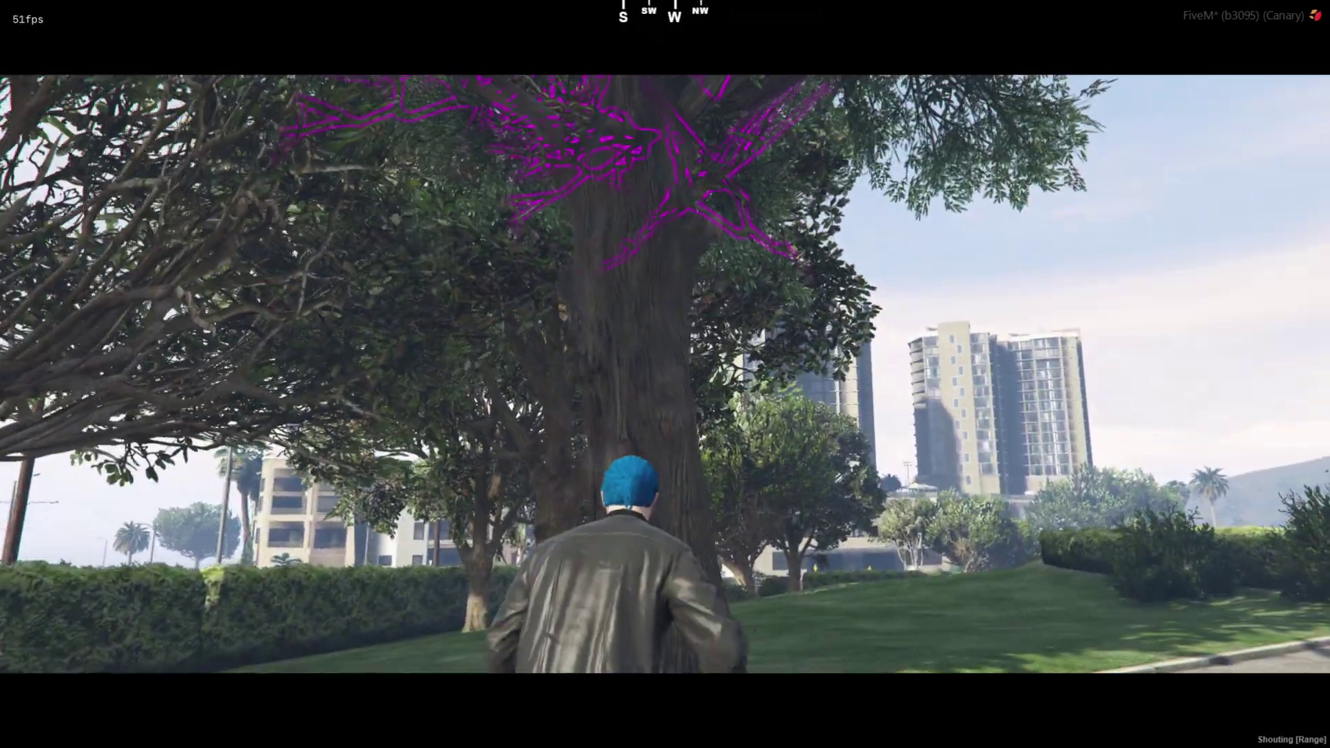
key("a")
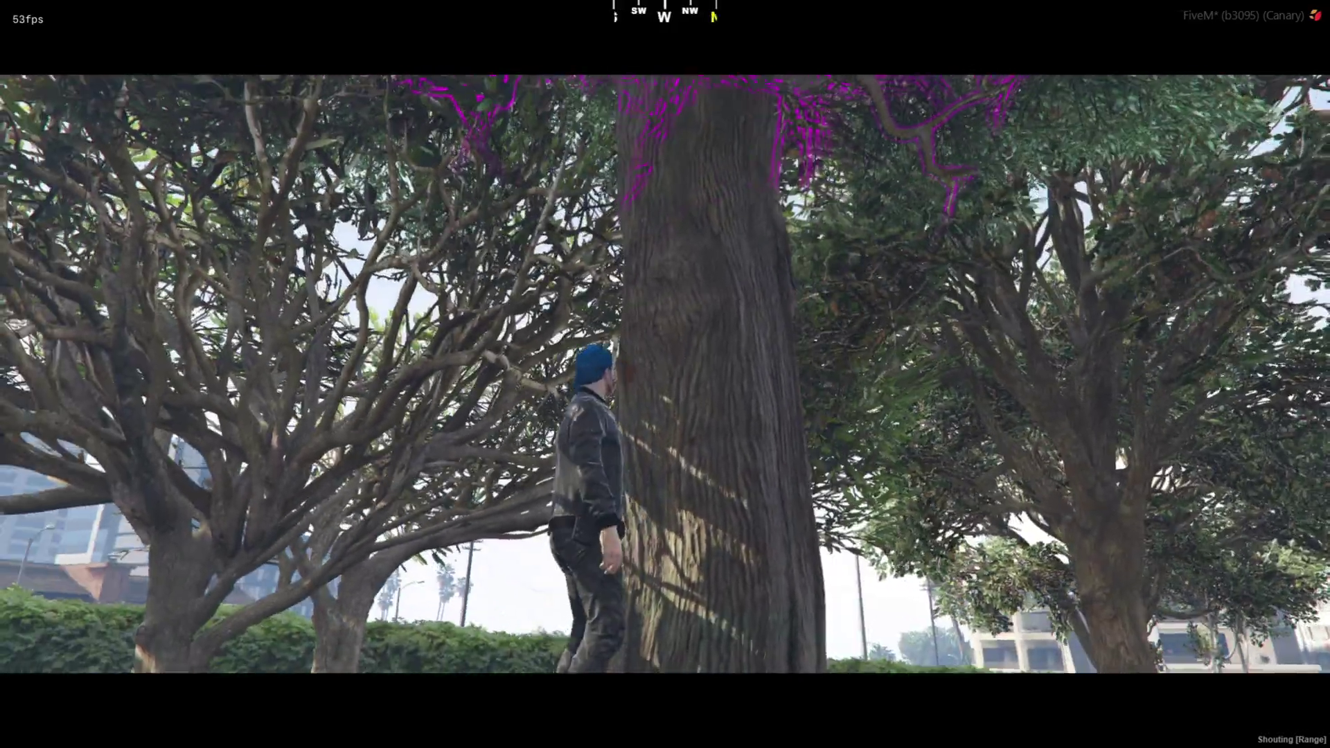
key("a")
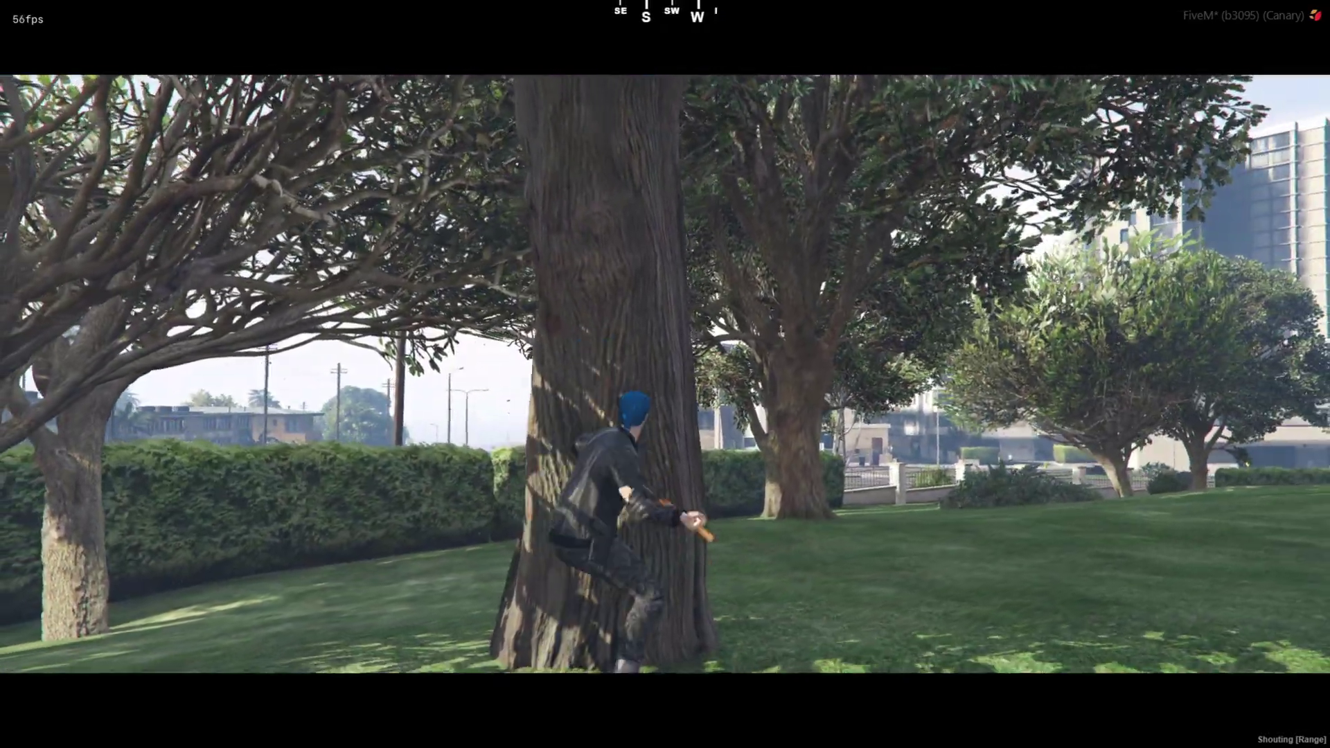
key("d")
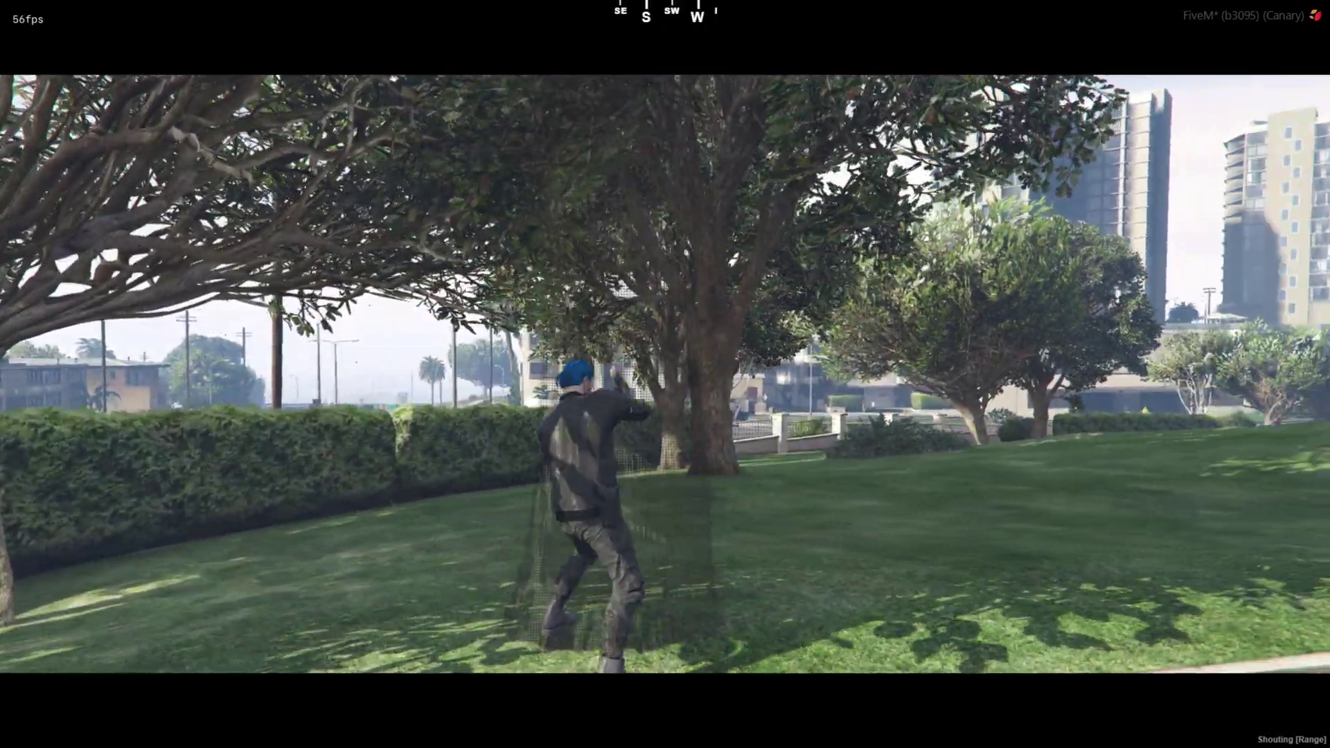
key("s")
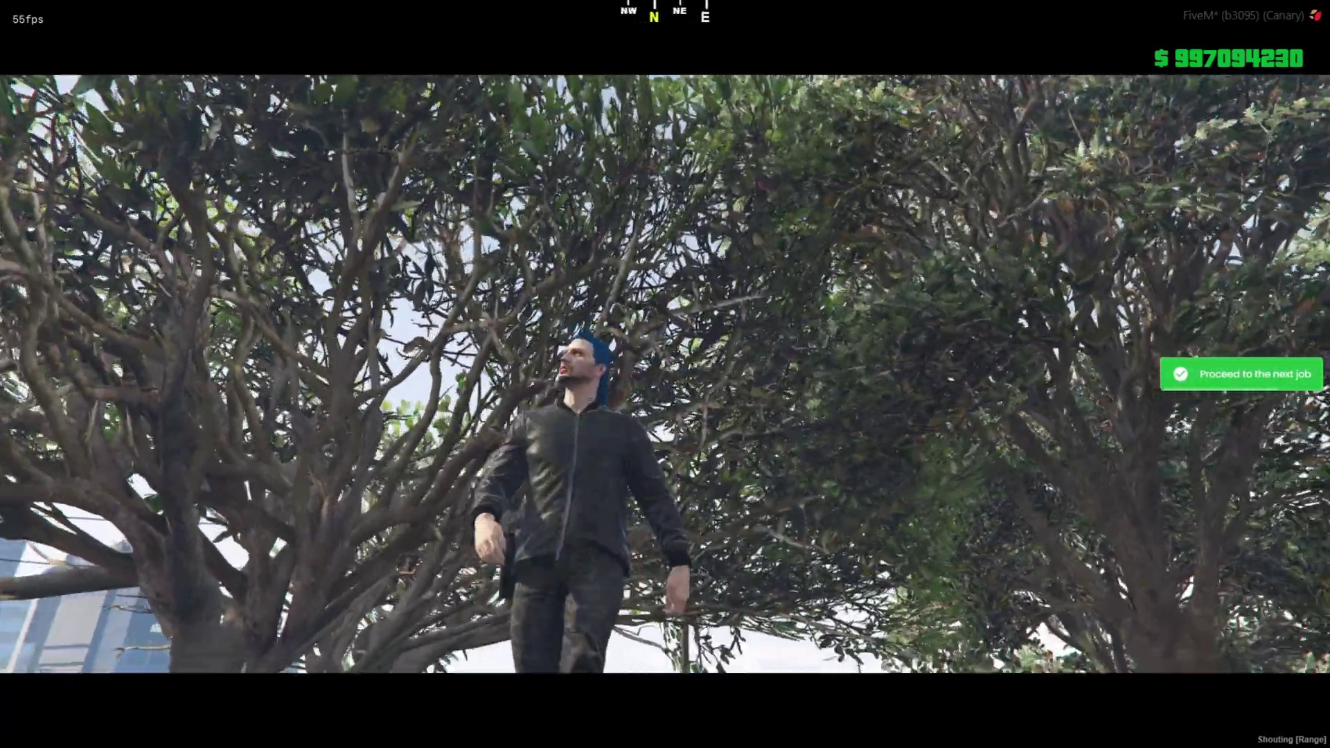
key("w")
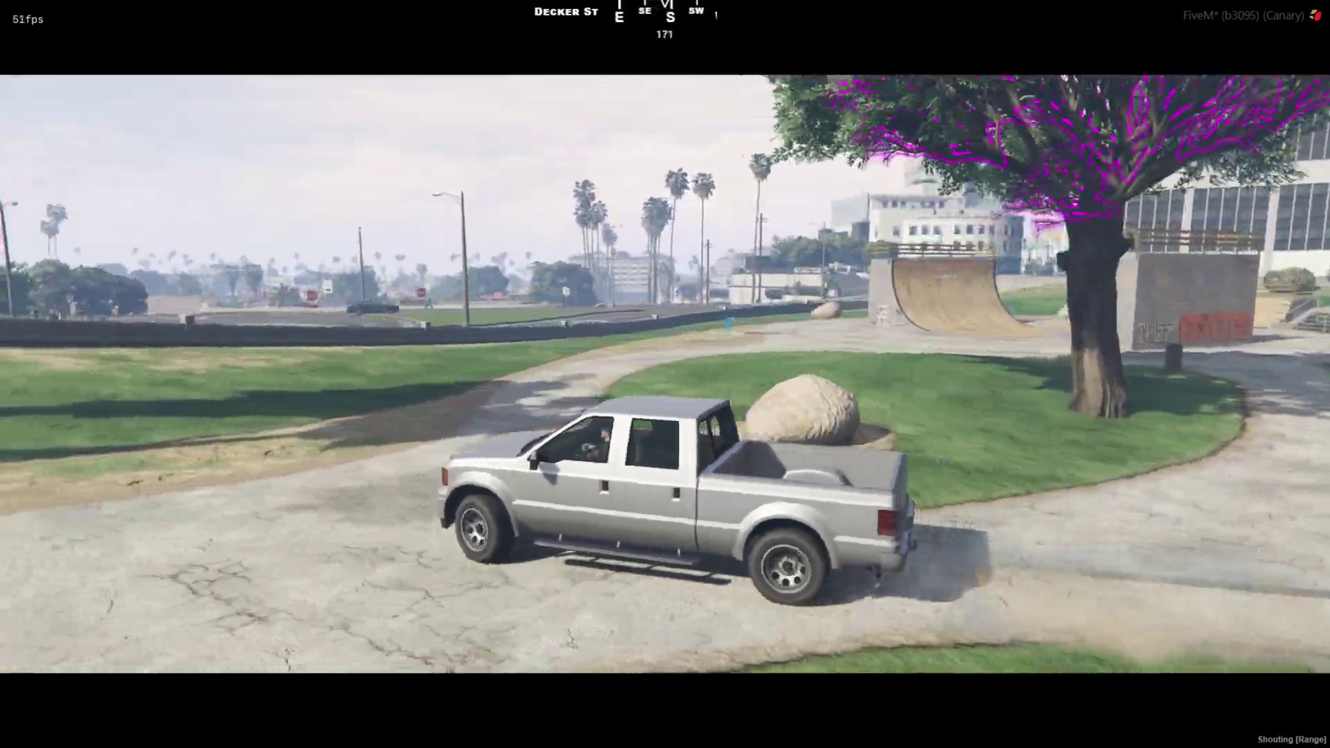
key("d")
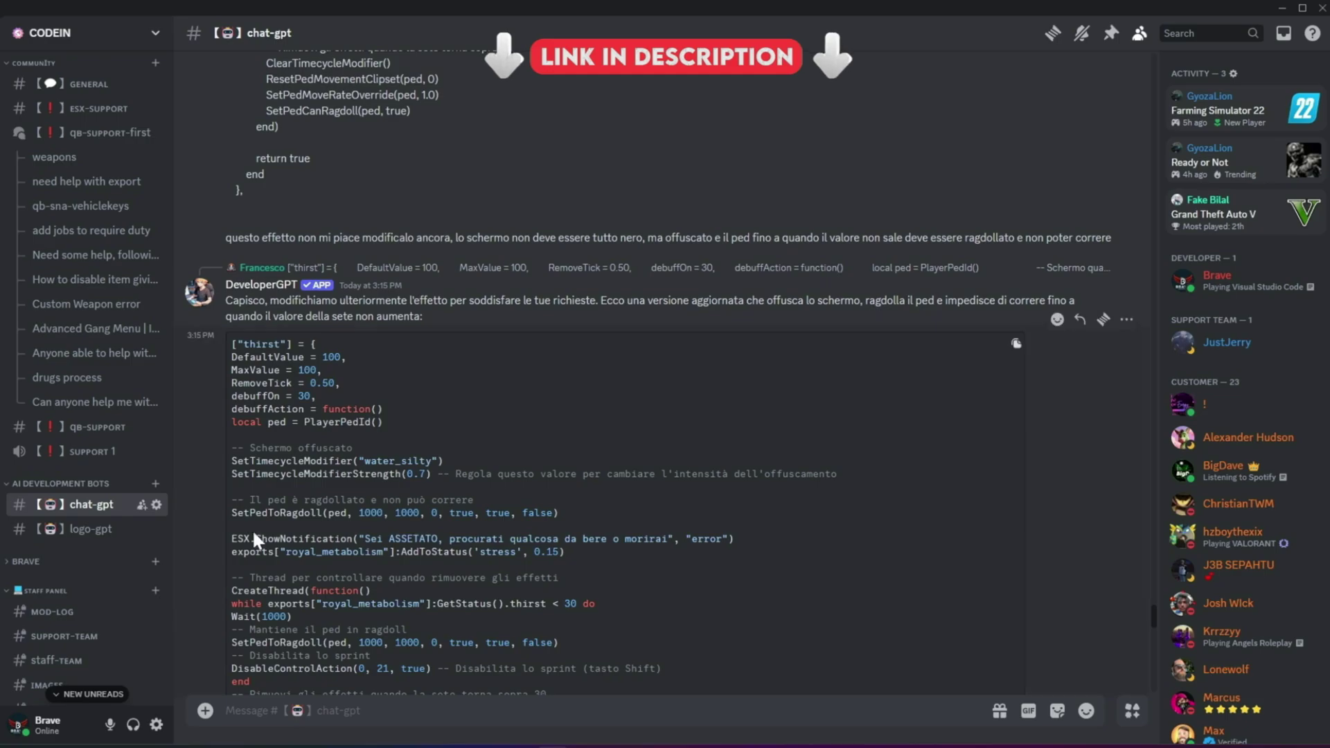
Scroll through the chat-gpt bot answers in the CODEIN server.
scroll(311, 575, "down", 15)
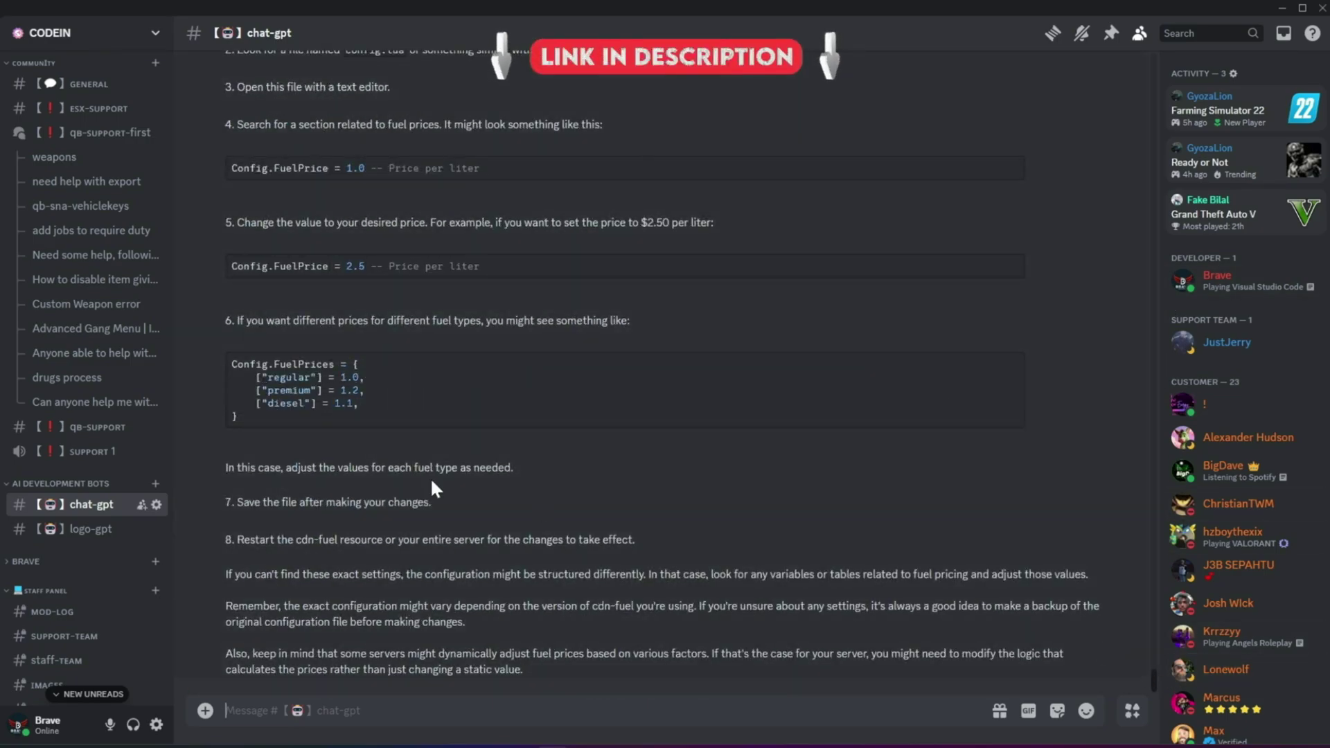
scroll(432, 483, "up", 15)
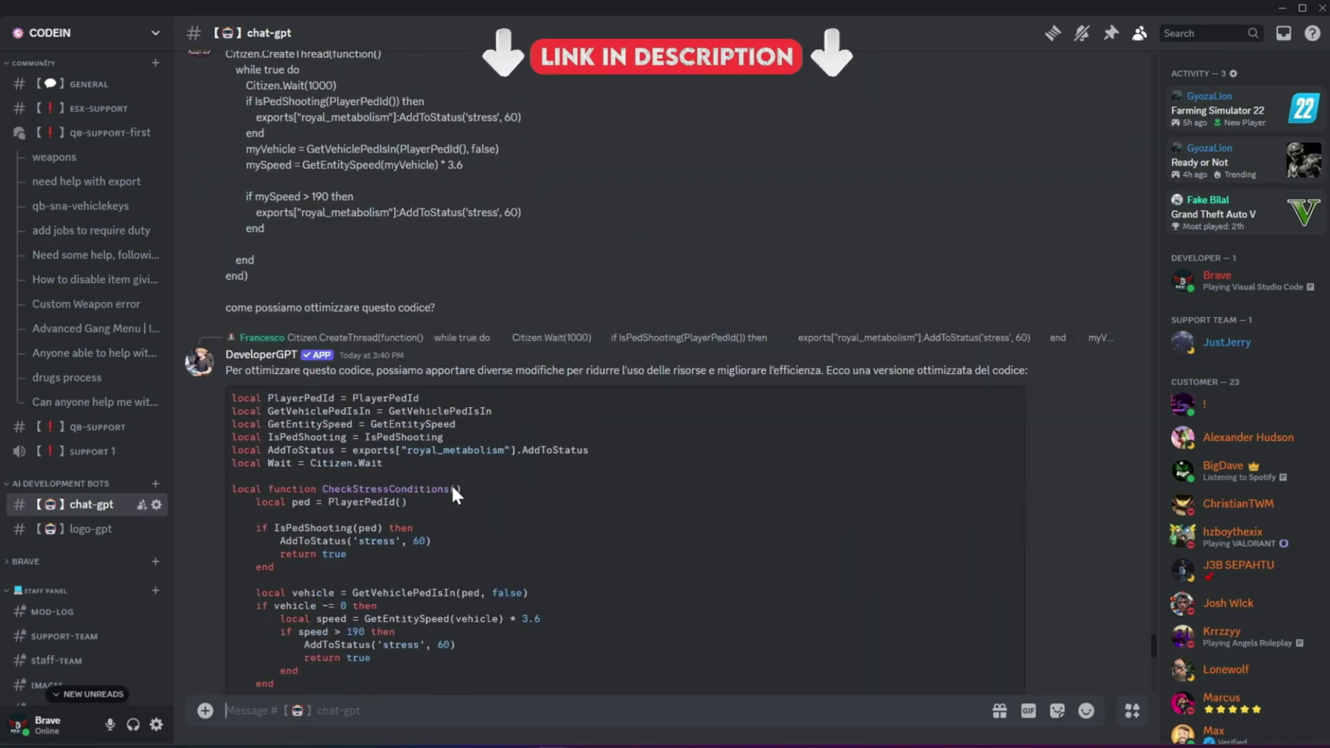
scroll(451, 490, "up", 10)
Browse back through the generated logos in the logo-gpt channel.
left_click(90, 529)
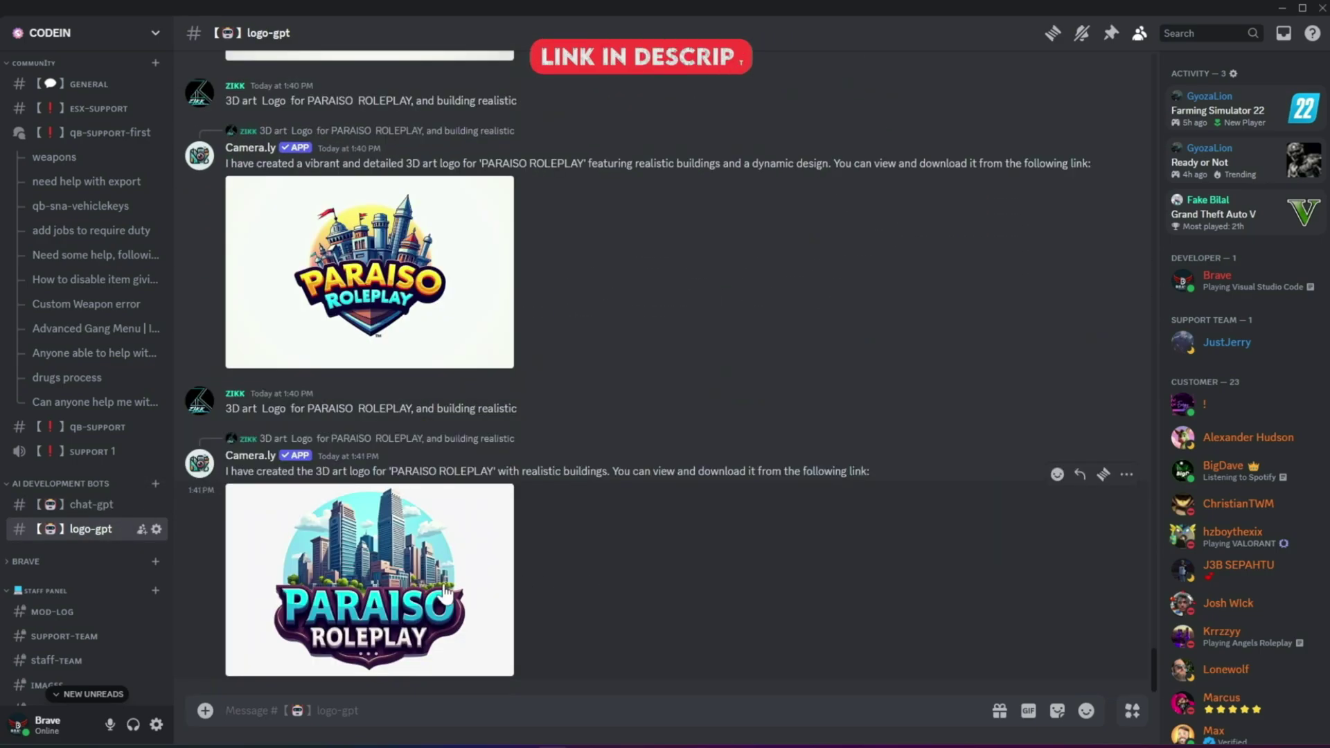
scroll(397, 339, "up", 15)
scroll(103, 478, "up", 4)
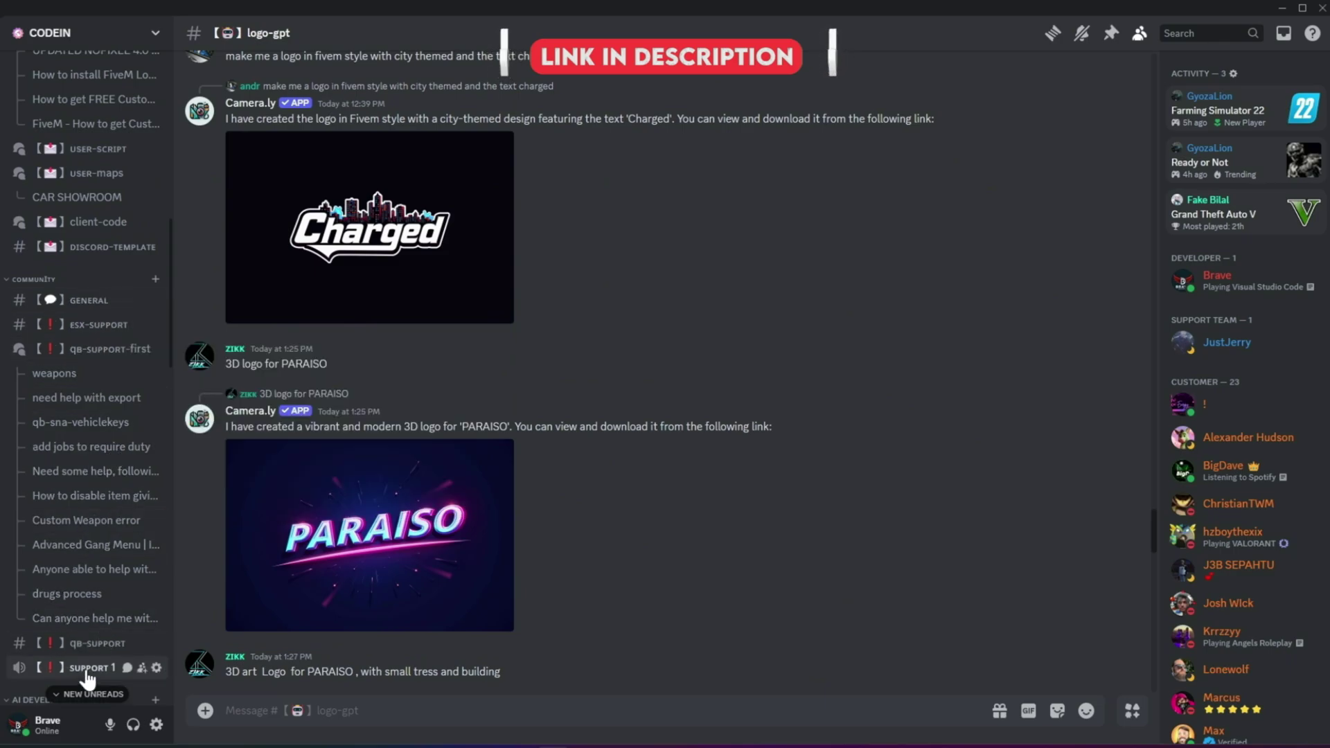
scroll(106, 284, "up", 3)
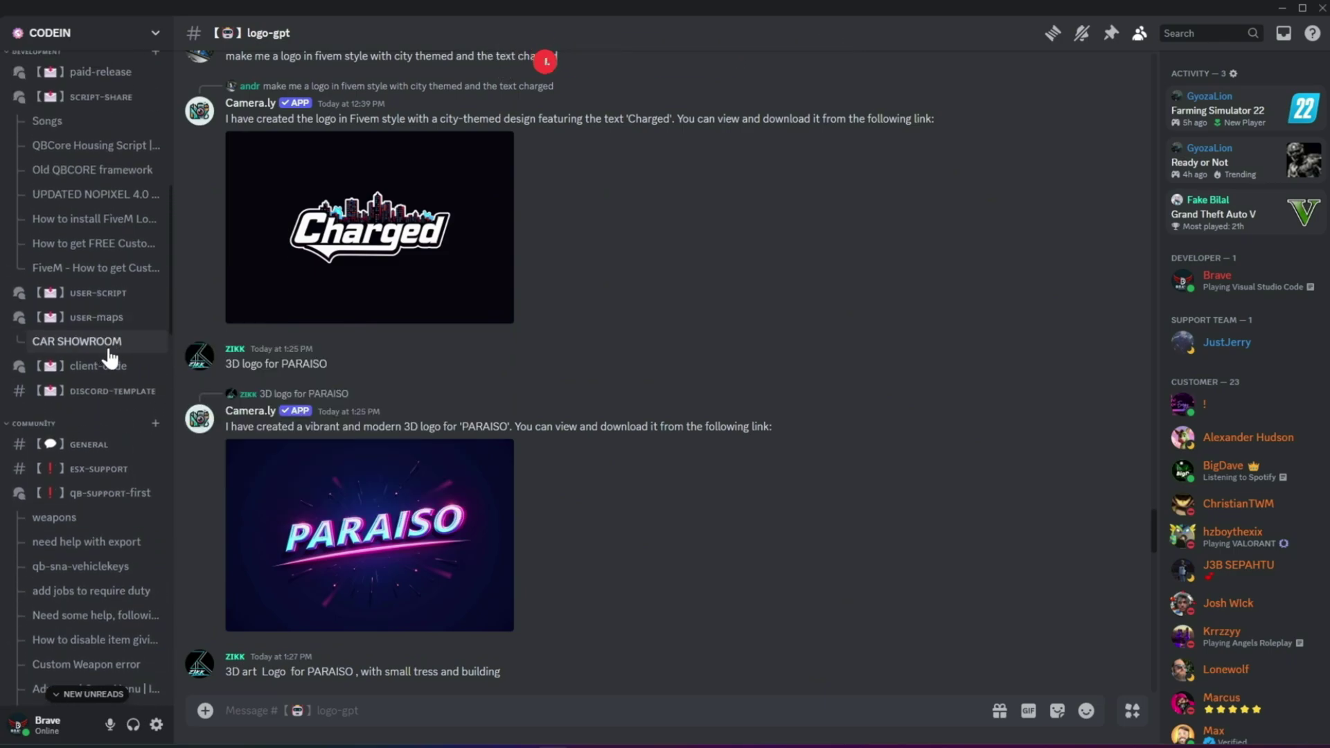
Look through the user-maps, user-script, discord-template and client-code forum channels.
left_click(94, 318)
left_click(97, 293)
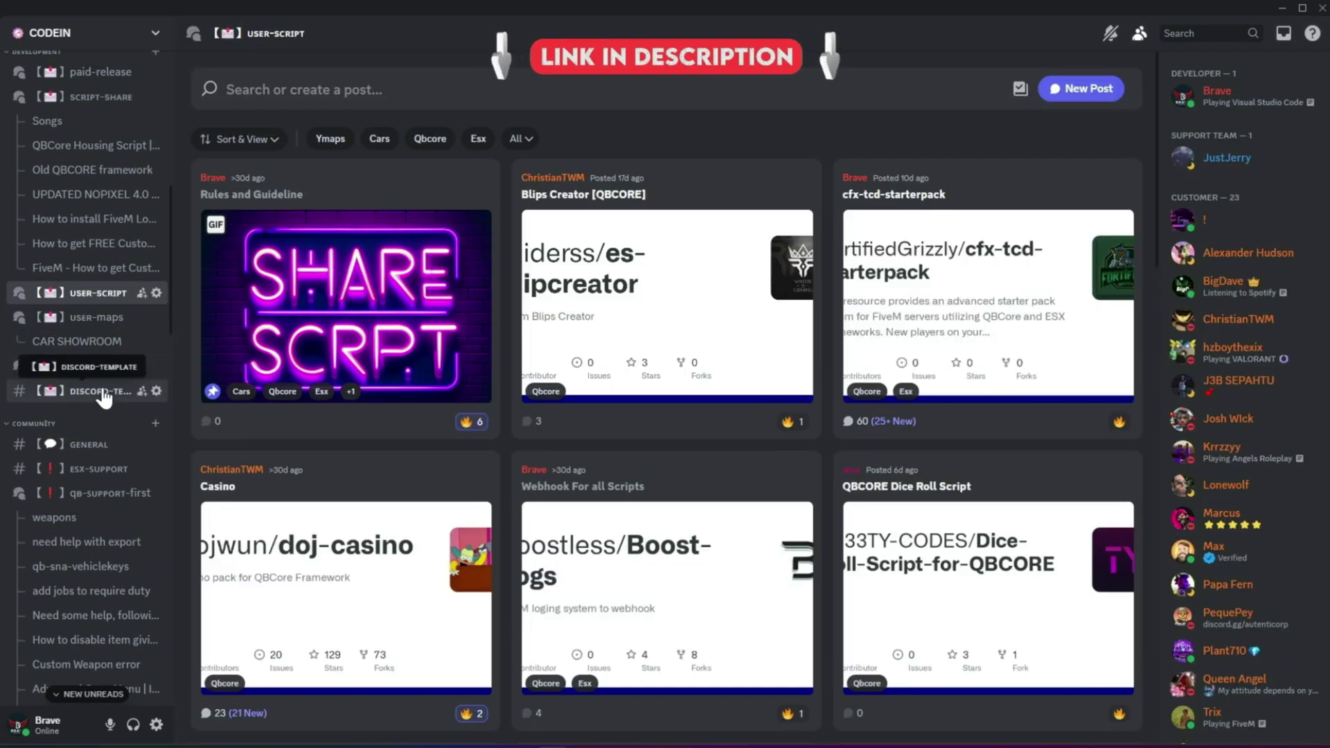
left_click(103, 392)
left_click(102, 369)
scroll(104, 381, "up", 4)
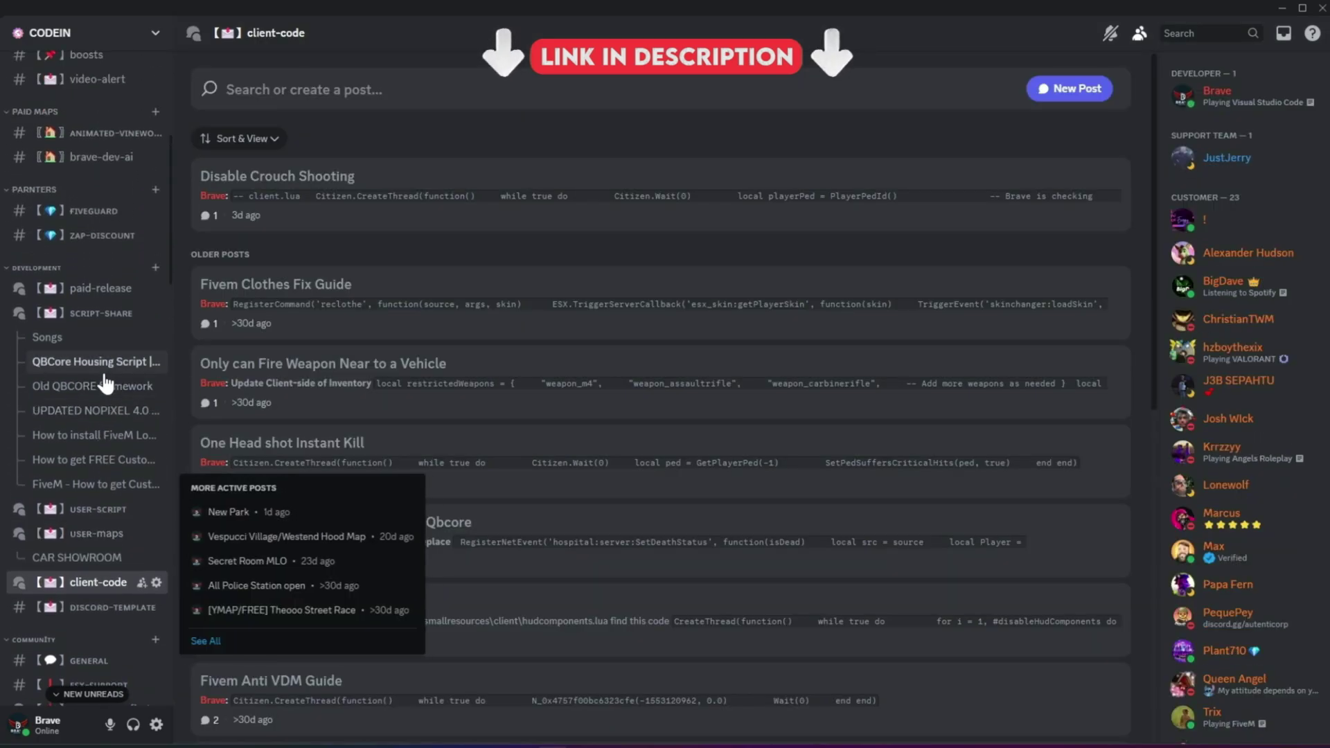